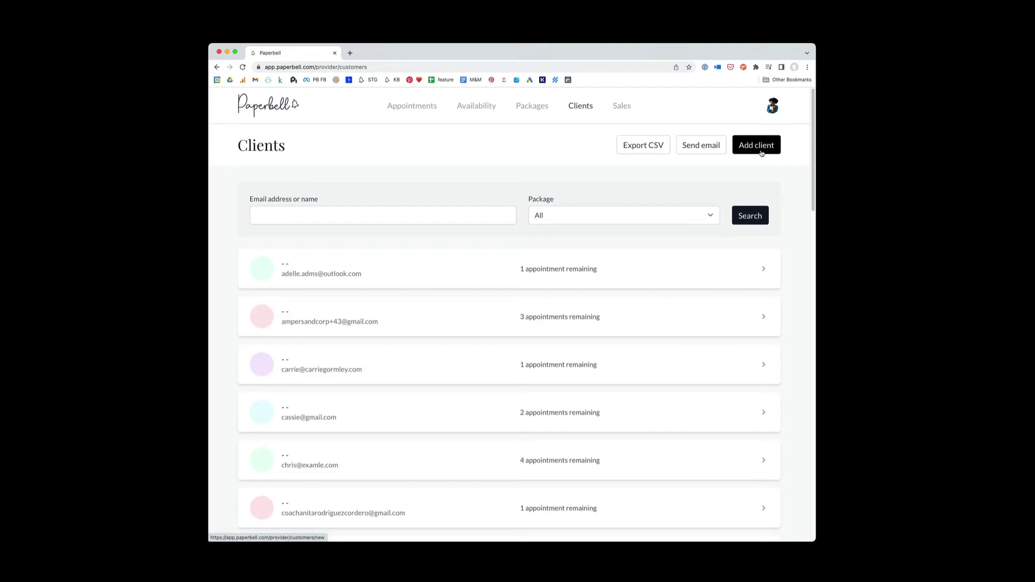
Step: Go from the Clients list to the Packages list of six active packages
left_click(532, 108)
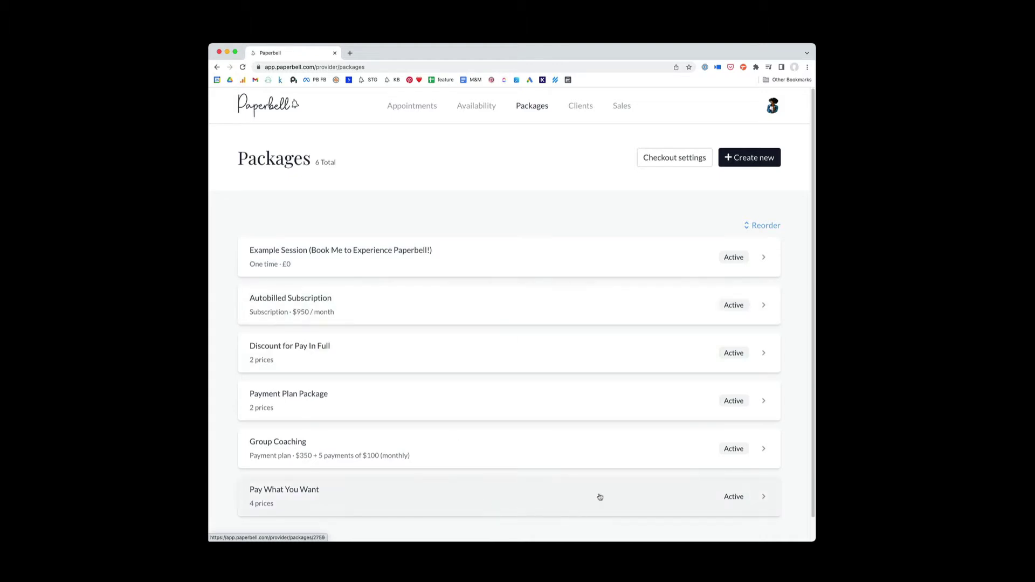
Step: Switch to Clients, back to Packages, and finish on the Clients list with appointments remaining
left_click(581, 106)
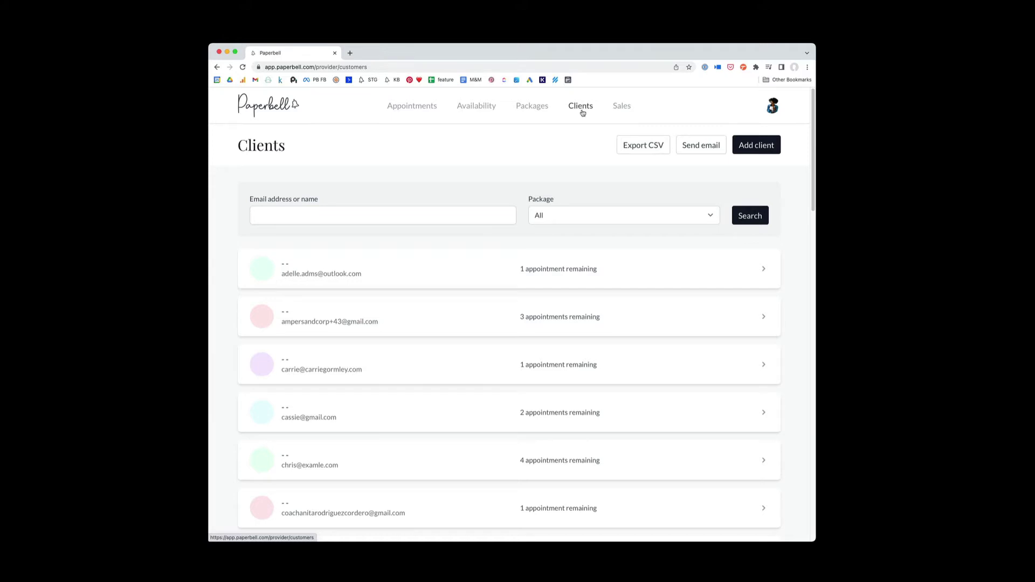
left_click(536, 107)
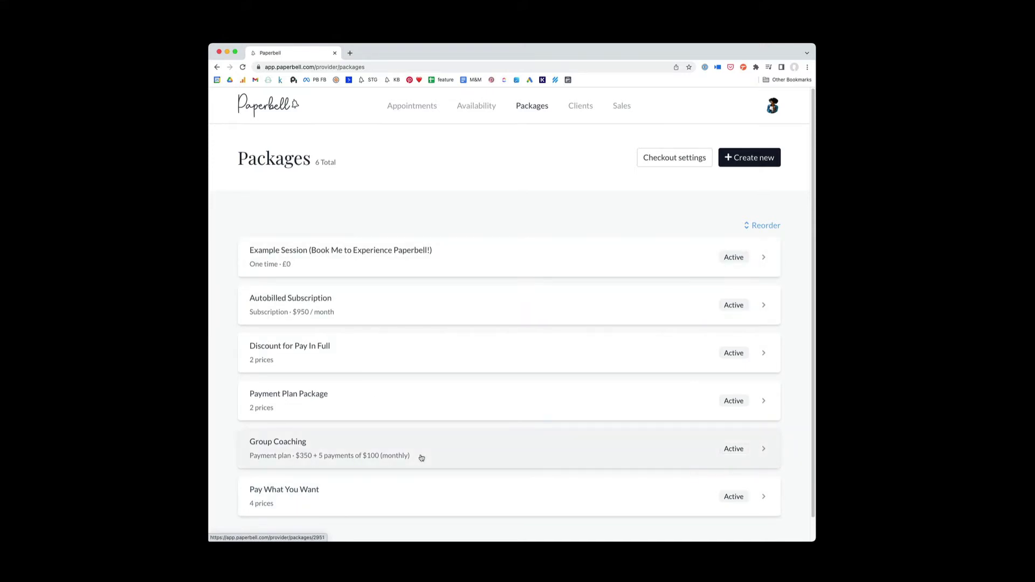
left_click(580, 110)
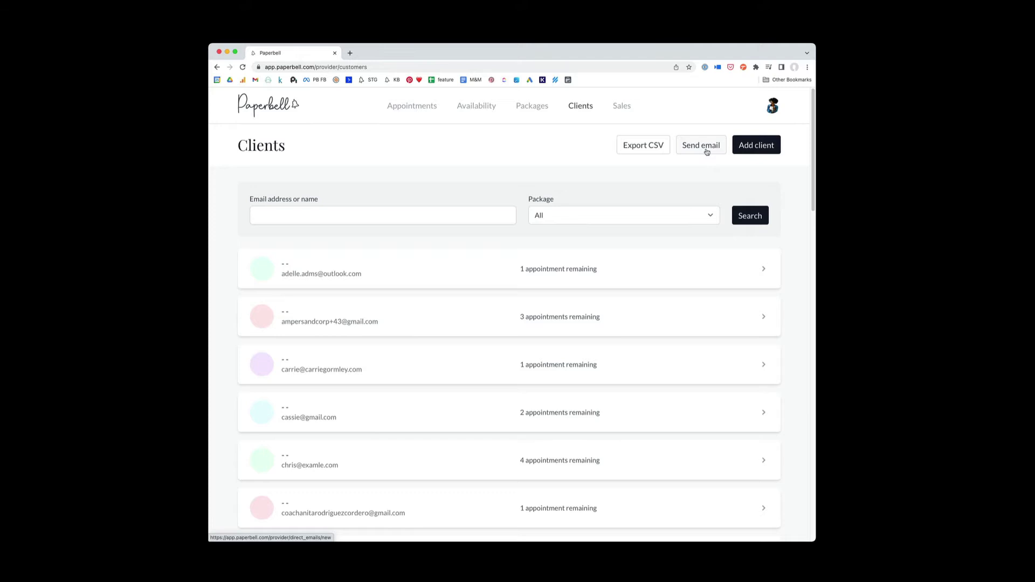
left_click(633, 216)
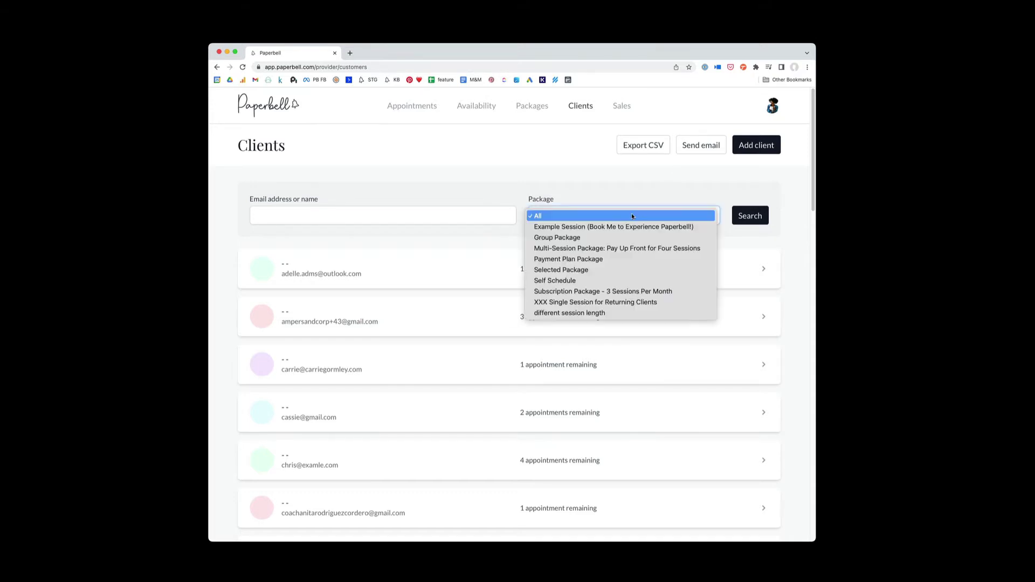
left_click(623, 259)
left_click(760, 222)
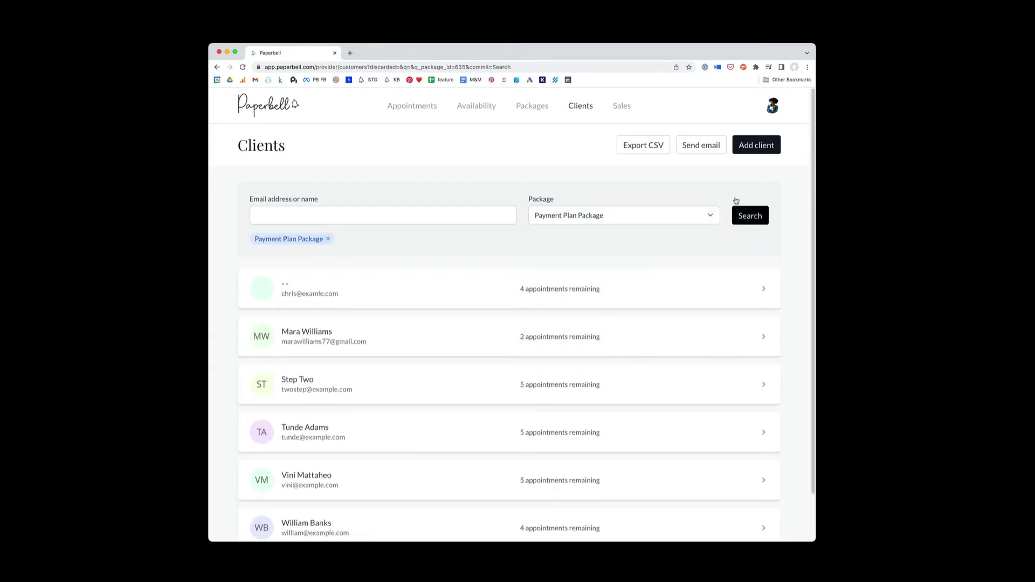
scroll(539, 402, "down", 2)
scroll(592, 330, "up", 2)
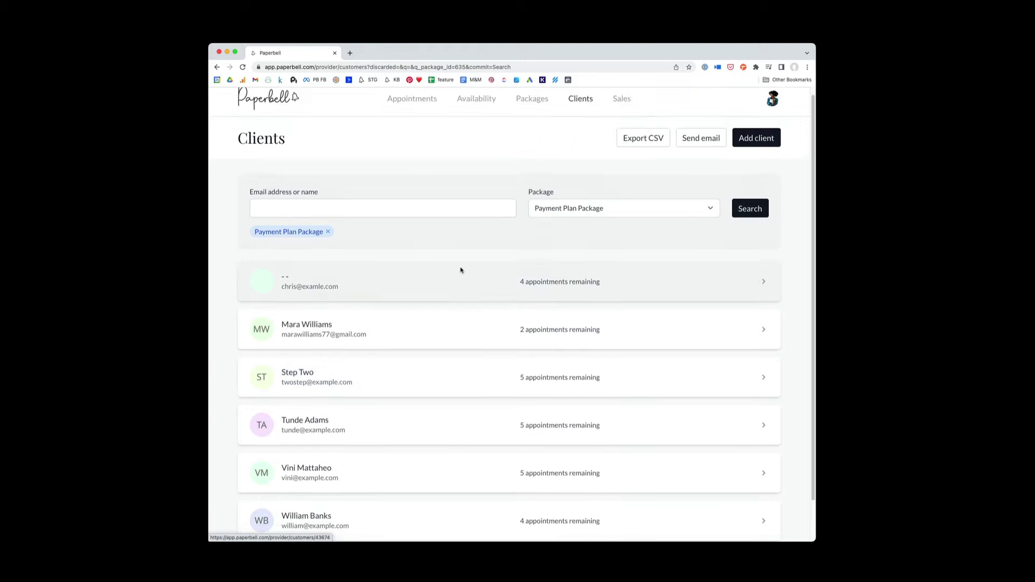
left_click(701, 148)
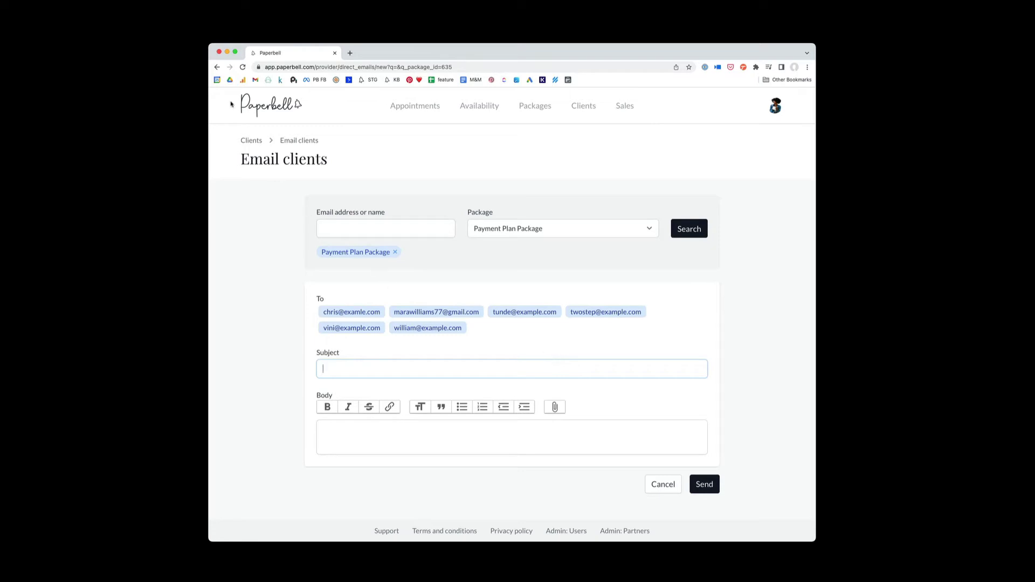
left_click(215, 68)
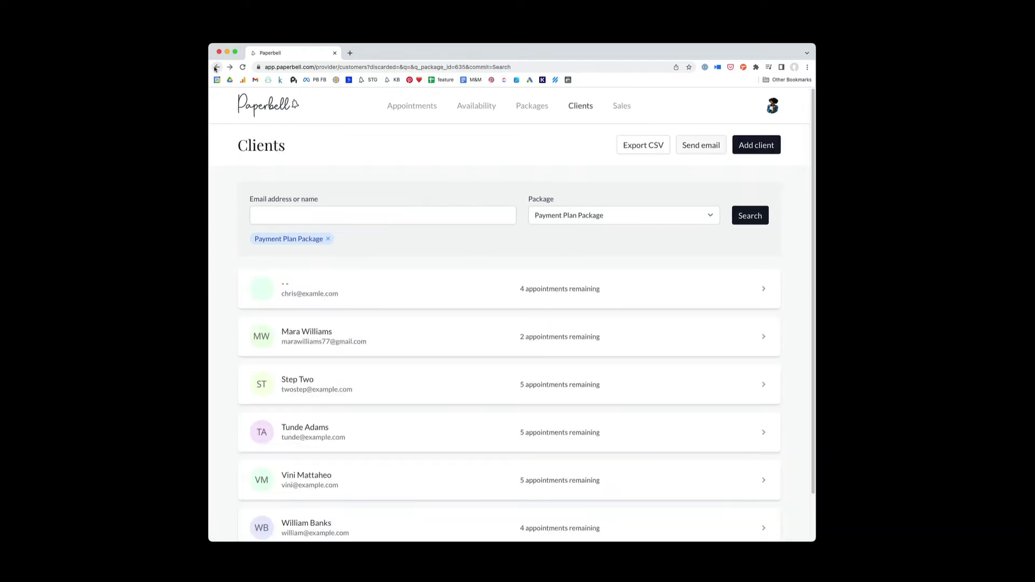
left_click(215, 67)
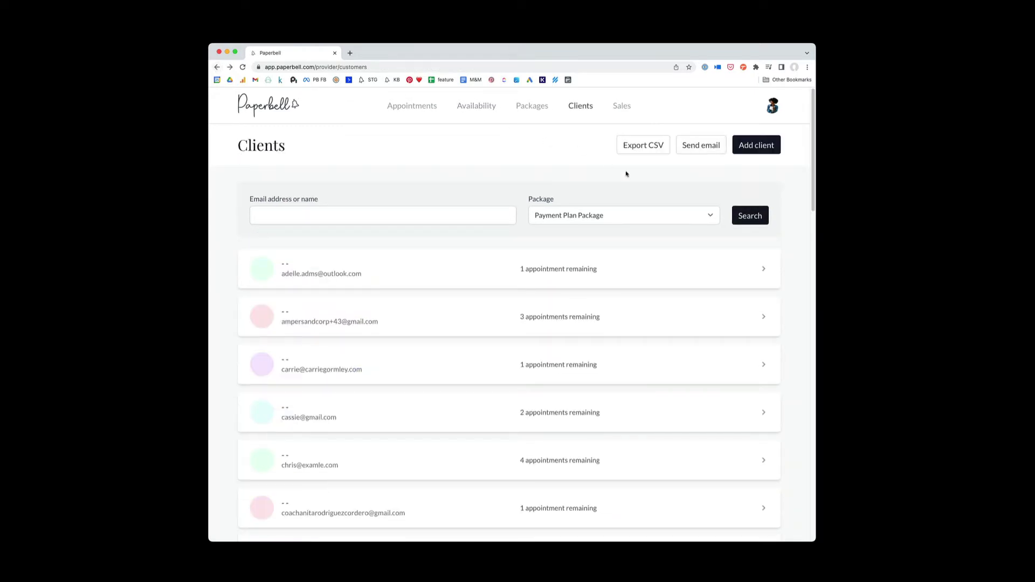
left_click(627, 219)
Step: Reset the package filter to All, search the client by full name, and open their profile
left_click(605, 174)
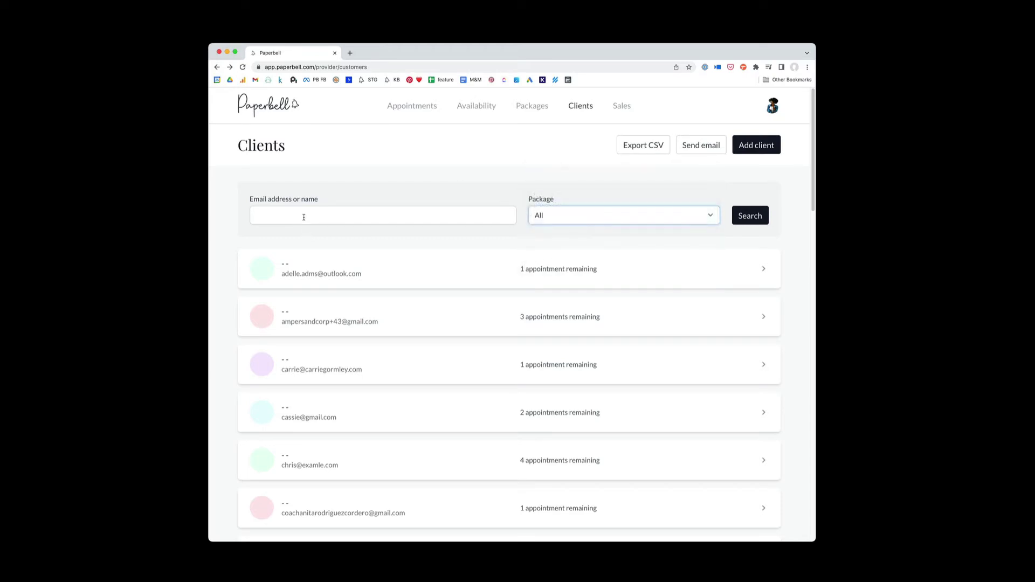
left_click(303, 216)
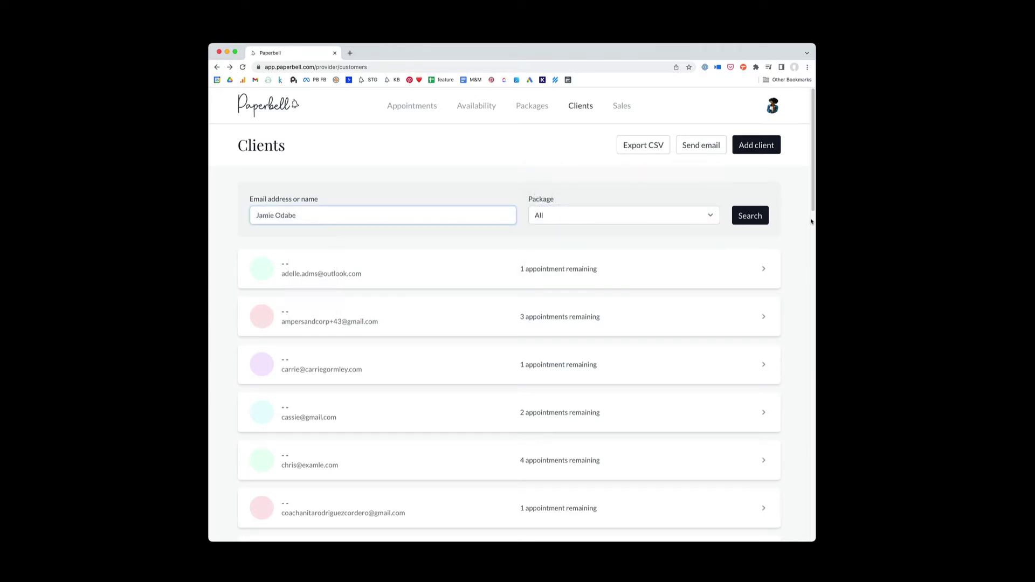
left_click(753, 221)
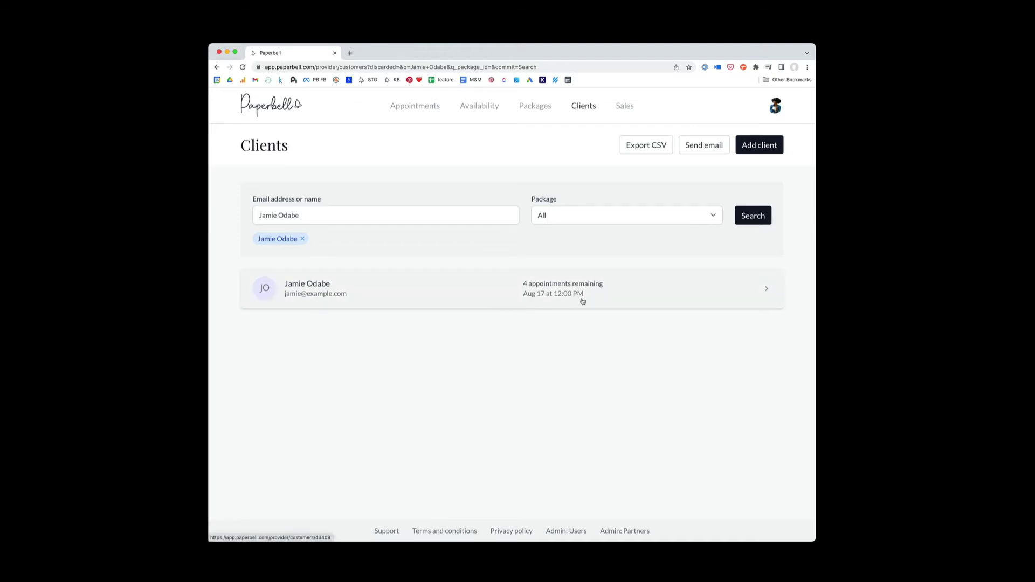
left_click(611, 291)
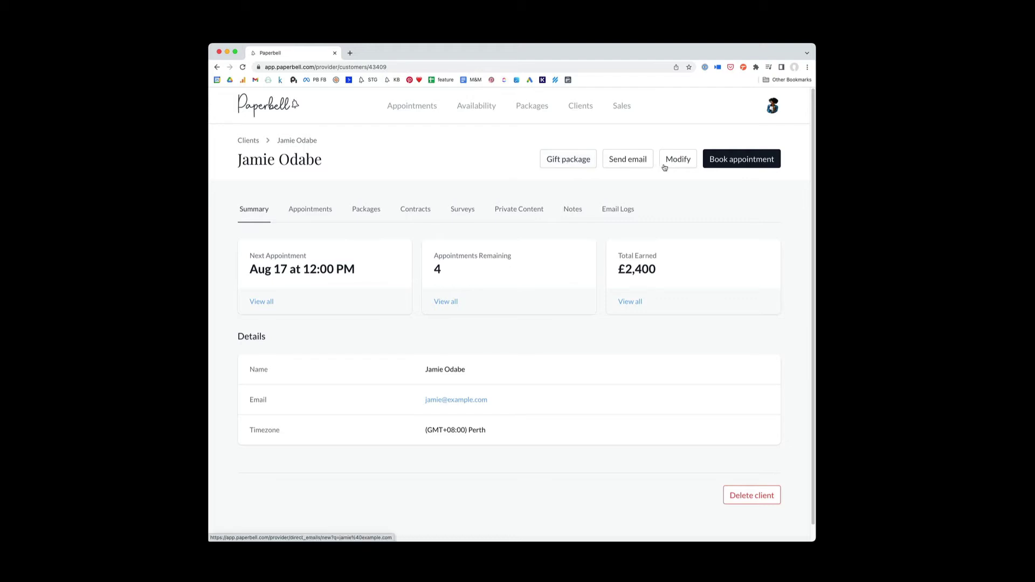
left_click(613, 168)
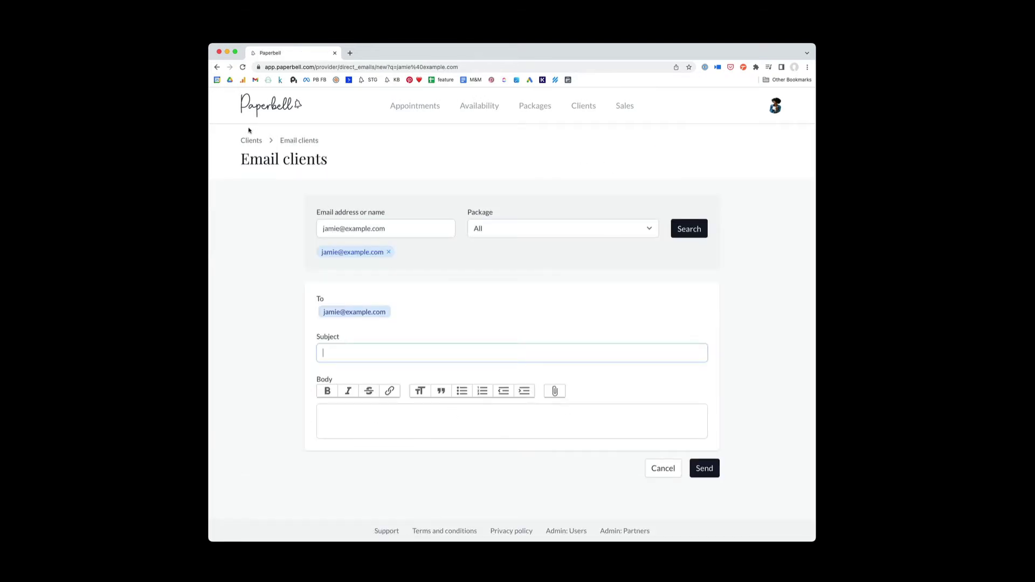
left_click(216, 67)
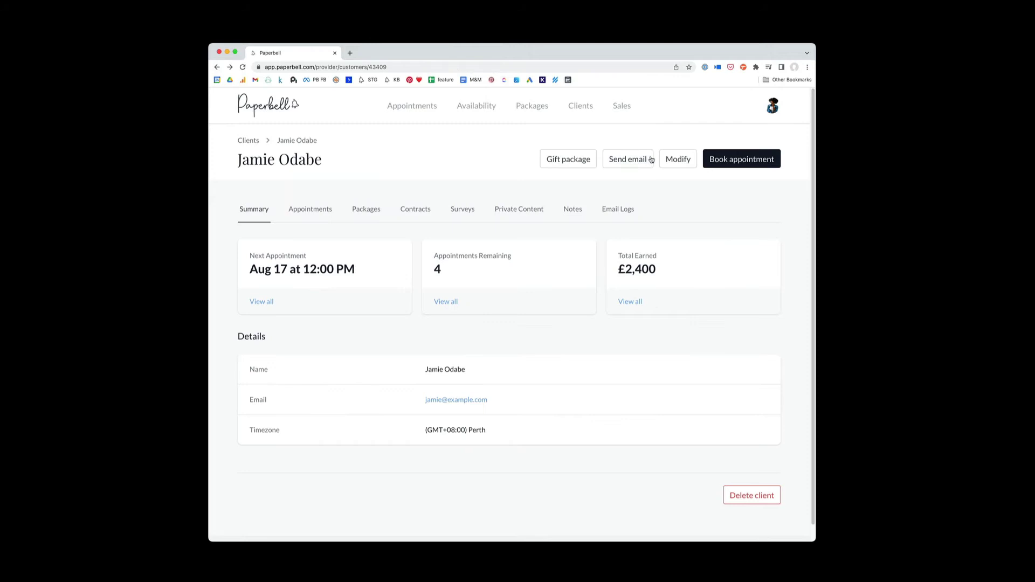
left_click(672, 162)
left_click(466, 244)
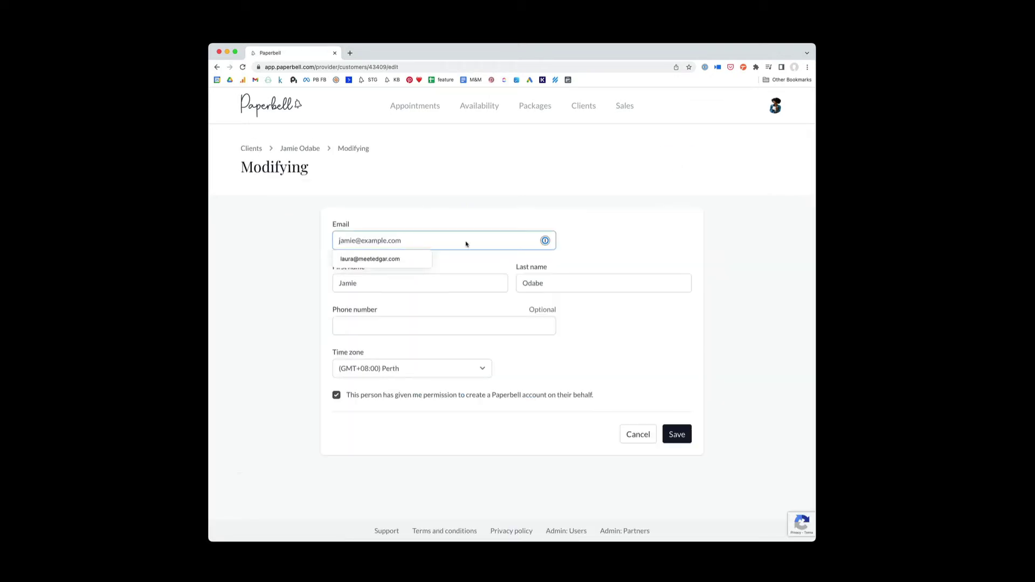
left_click(428, 198)
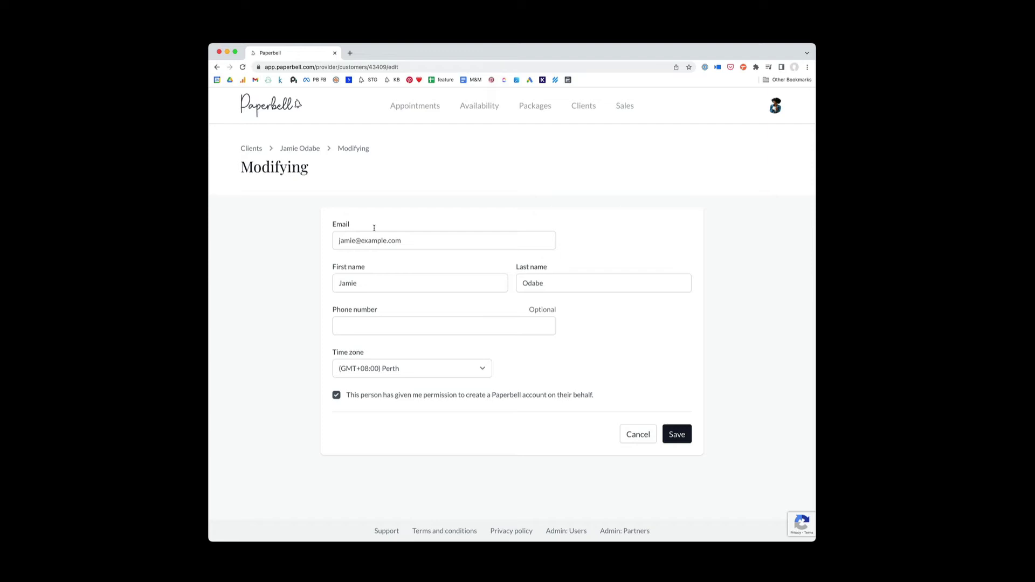
left_click(217, 67)
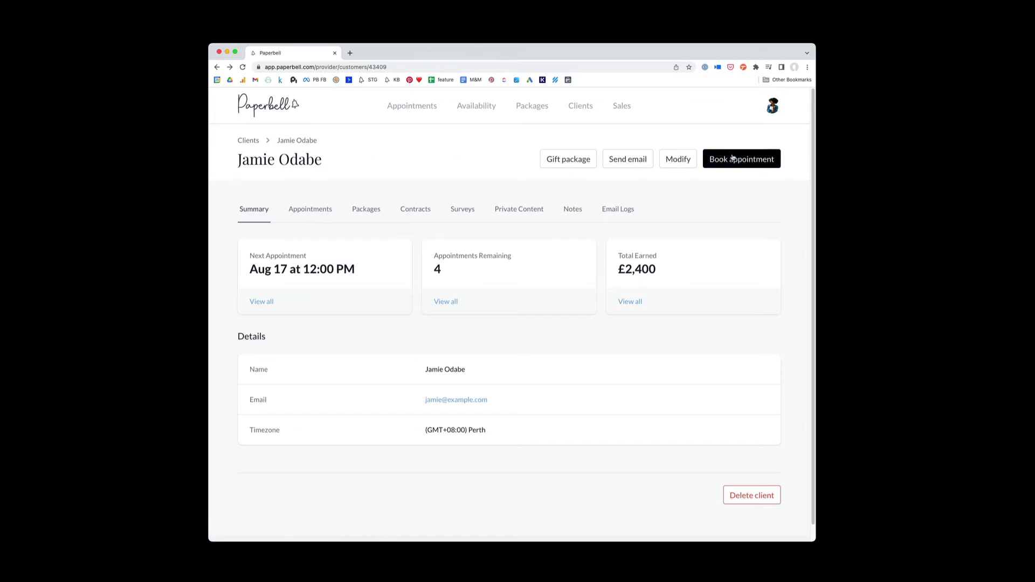
Step: Fill in a Multi-Session Package booking for August 17, 2022 at 11:00am, then back out unsaved
left_click(743, 160)
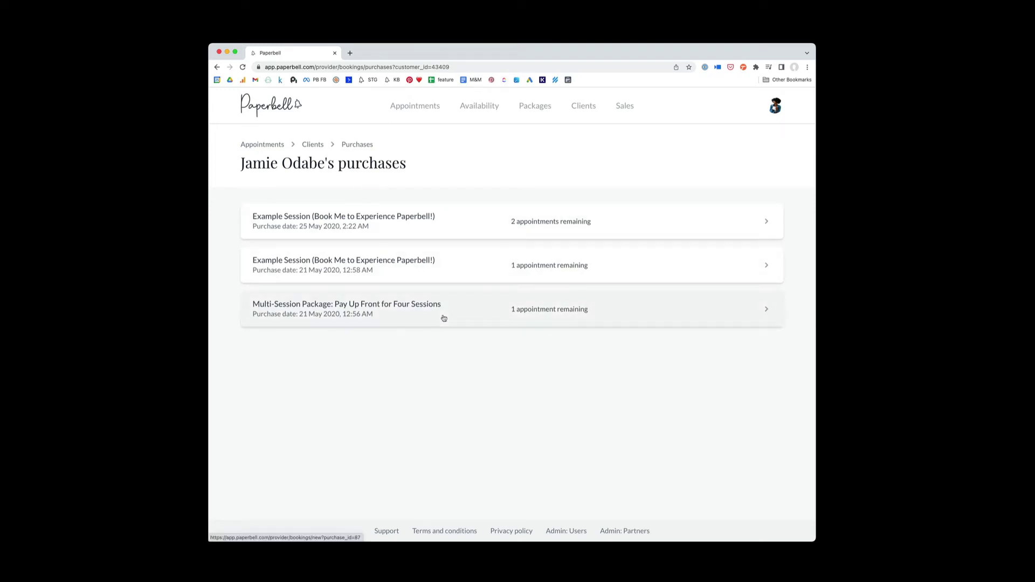
left_click(444, 318)
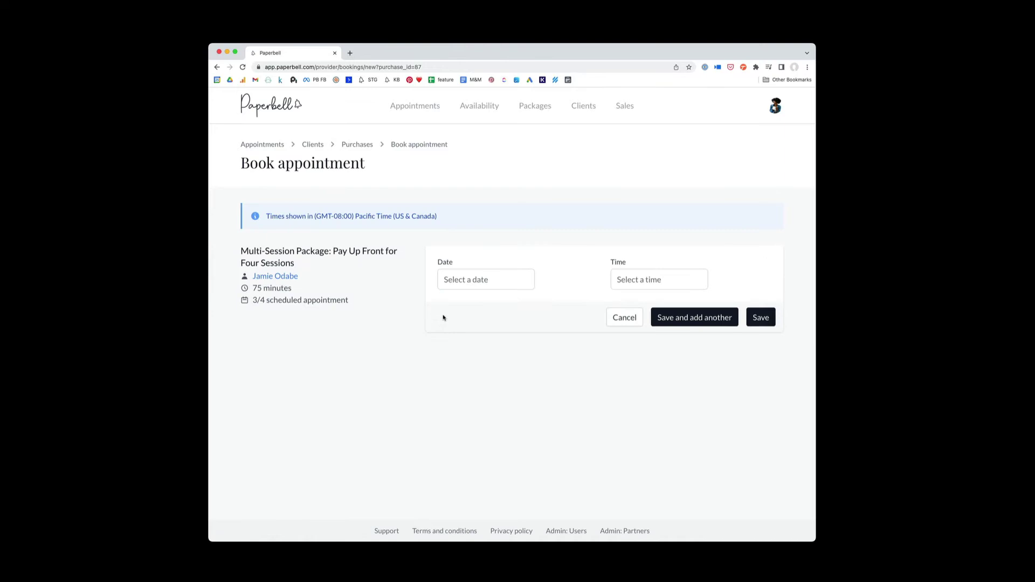
left_click(468, 283)
left_click(550, 297)
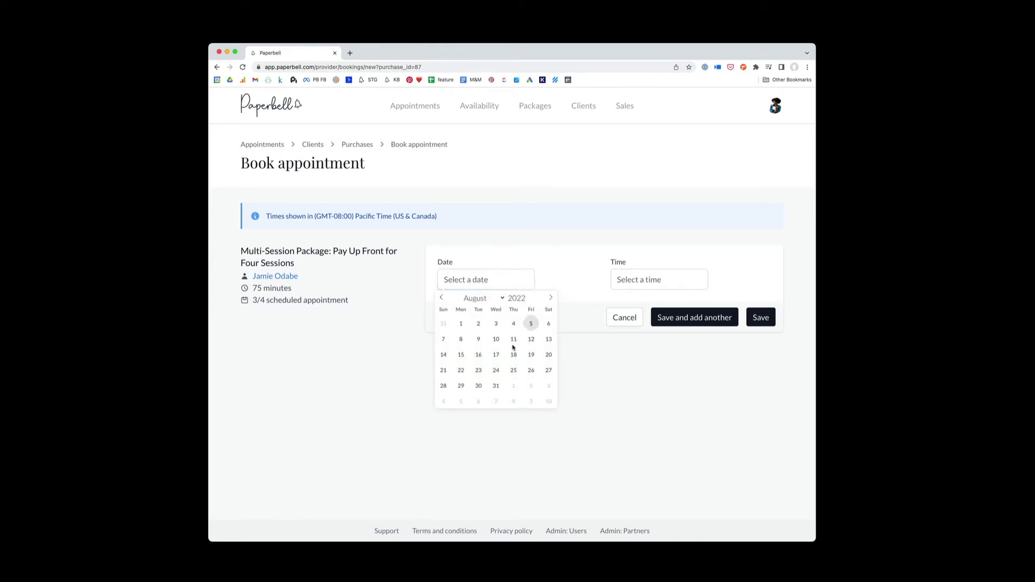
left_click(497, 355)
left_click(647, 279)
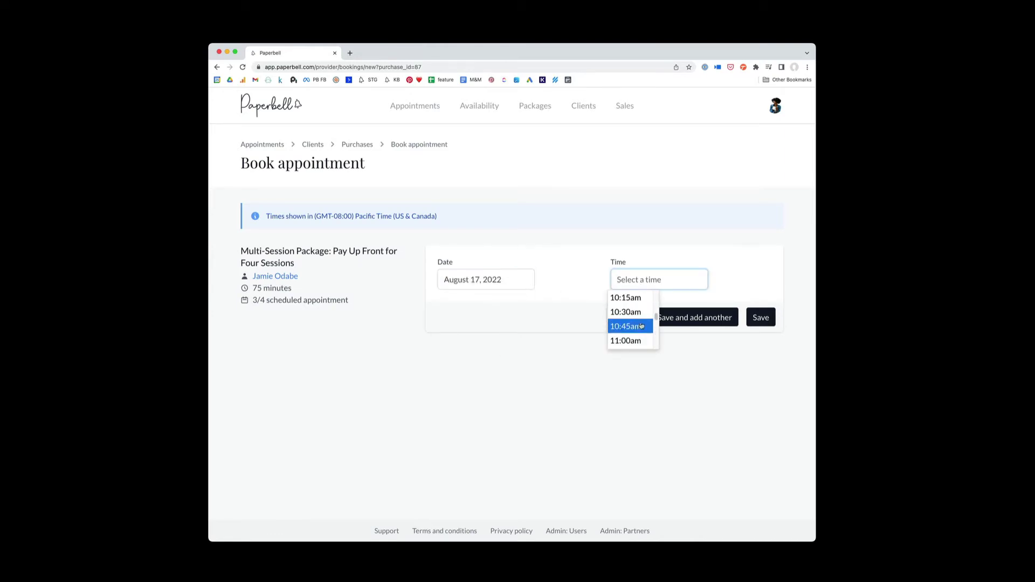
left_click(639, 340)
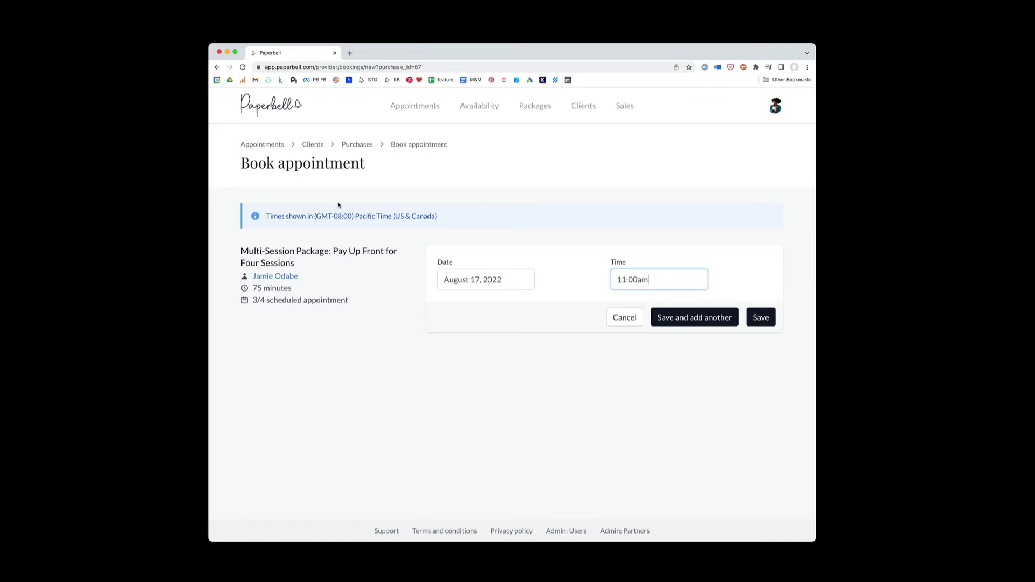
left_click(216, 68)
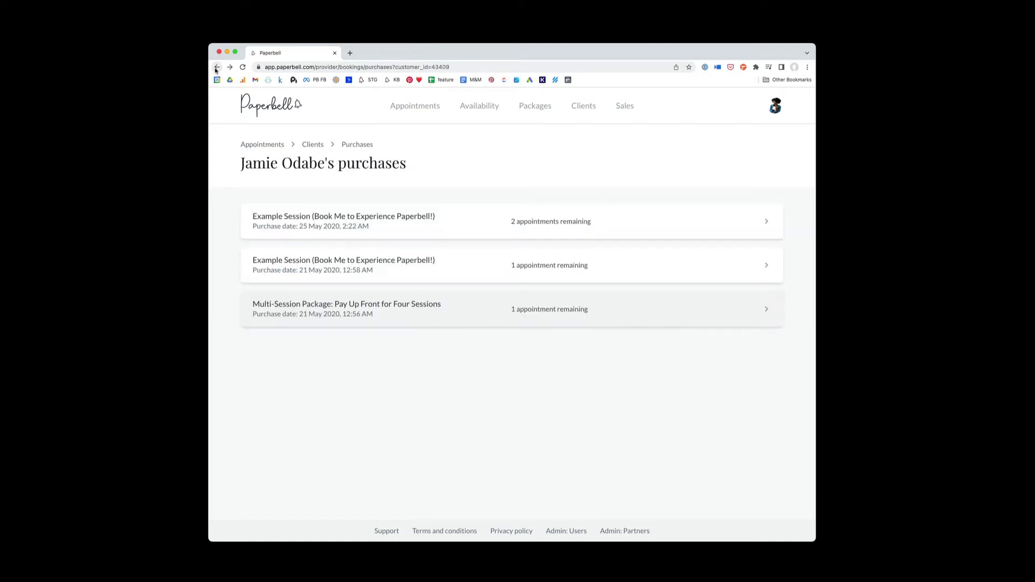
left_click(217, 67)
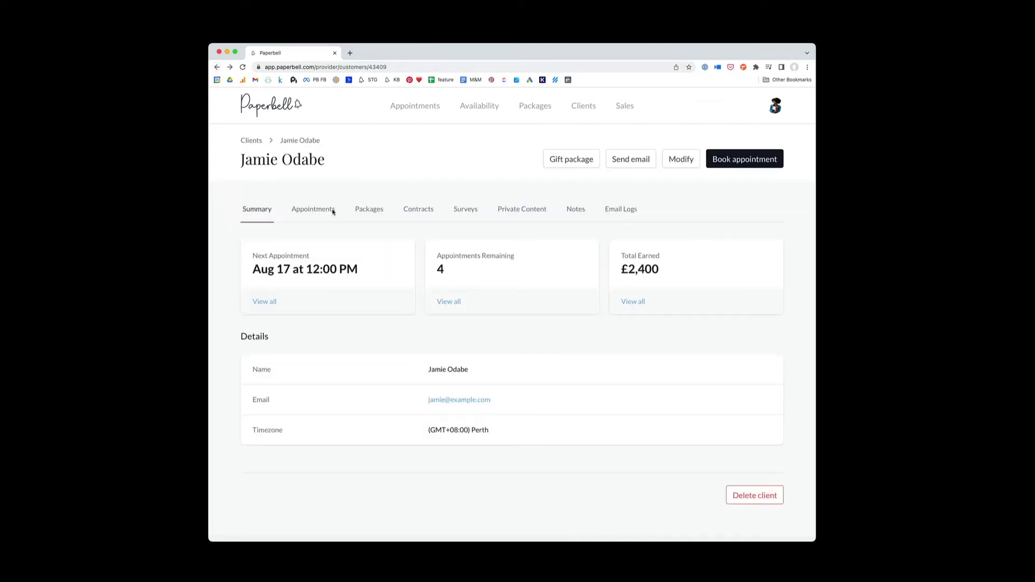
Step: Review the client's Appointments tab, then list their five purchased packages
left_click(316, 211)
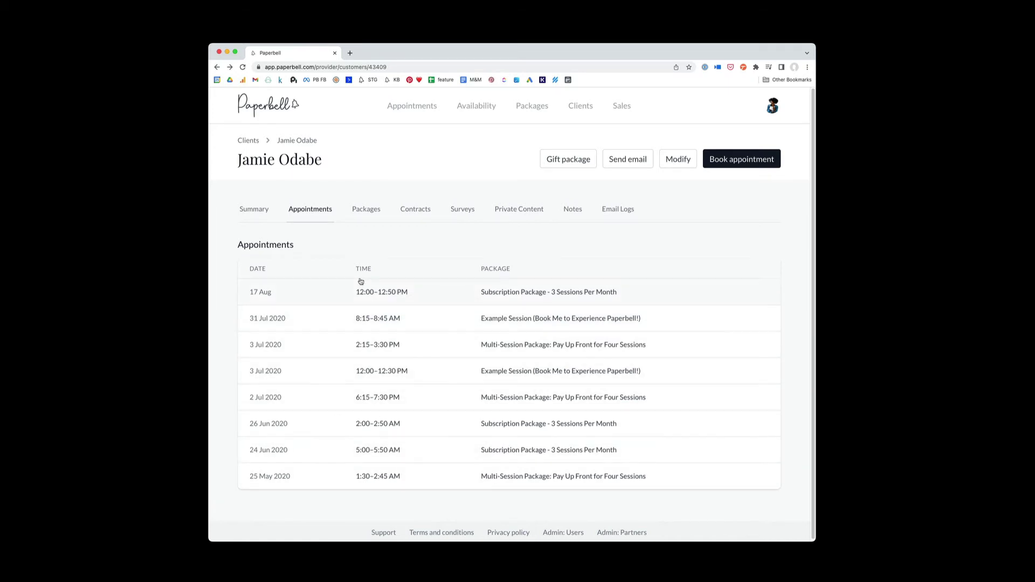
left_click(371, 214)
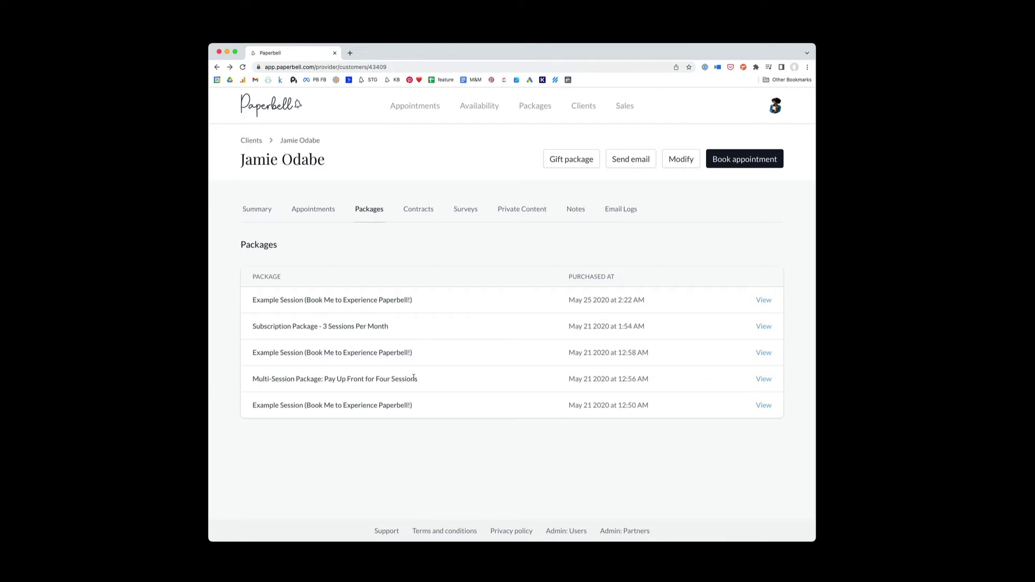
Step: View the Multi-Session Package: Pay Up Front for Four Sessions purchase and its appointments and payments
left_click(765, 380)
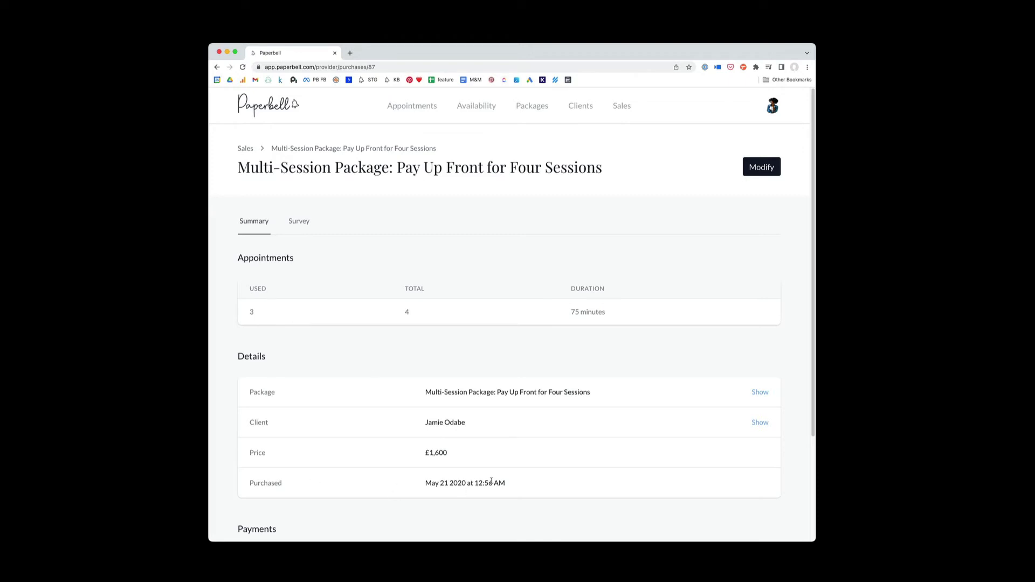
scroll(512, 438, "down", 3)
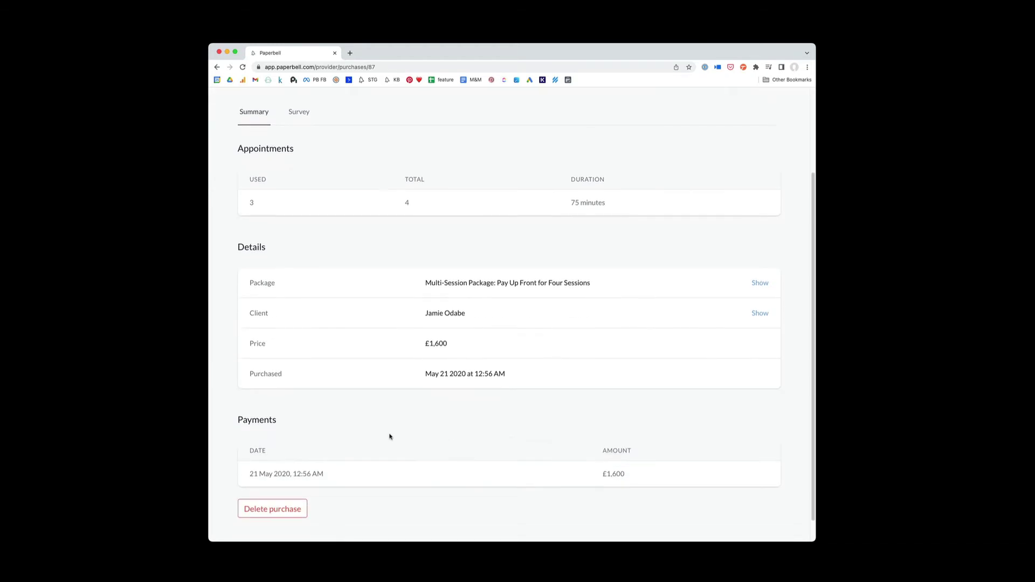
scroll(365, 478, "down", 1)
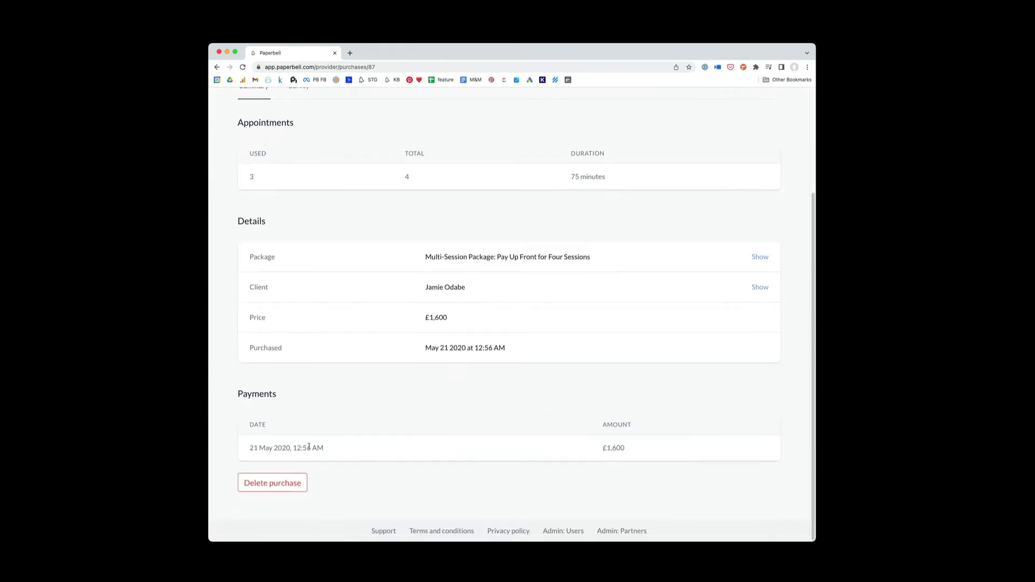
scroll(397, 458, "up", 5)
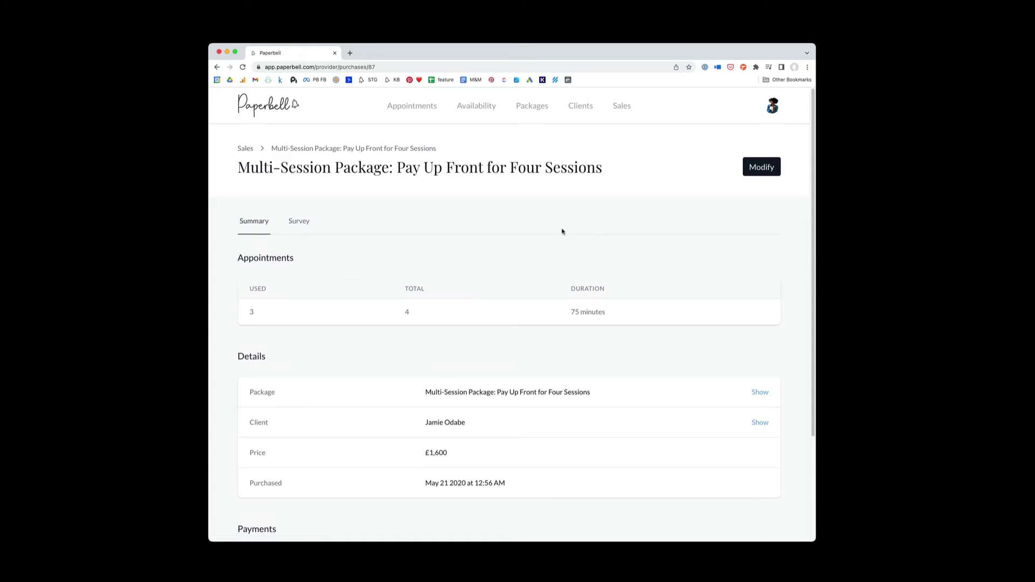
Step: Modify the Multi-Session Package purchase, reducing its number of appointments from 4 to 3
left_click(761, 170)
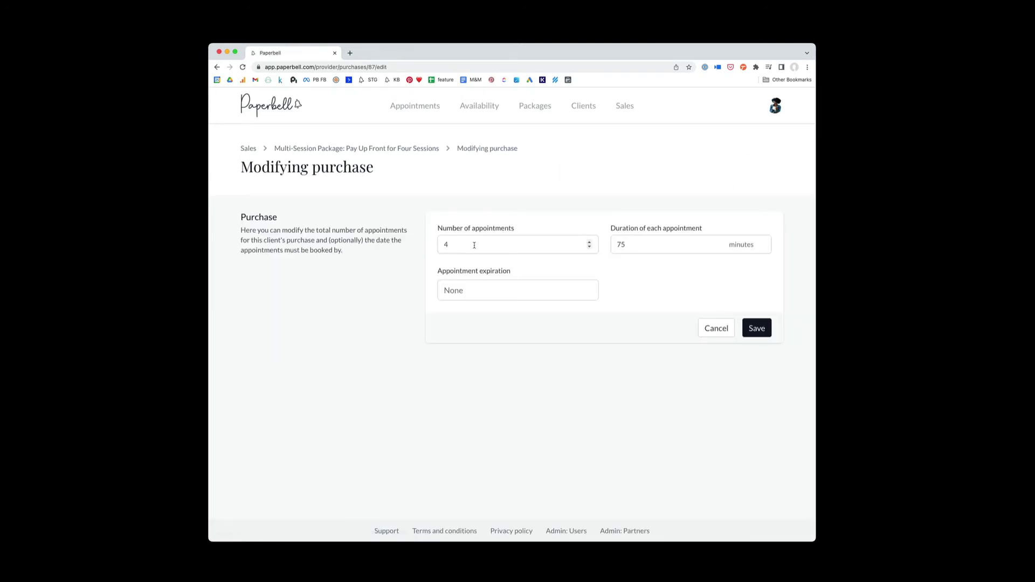
left_click(475, 246)
left_click(653, 245)
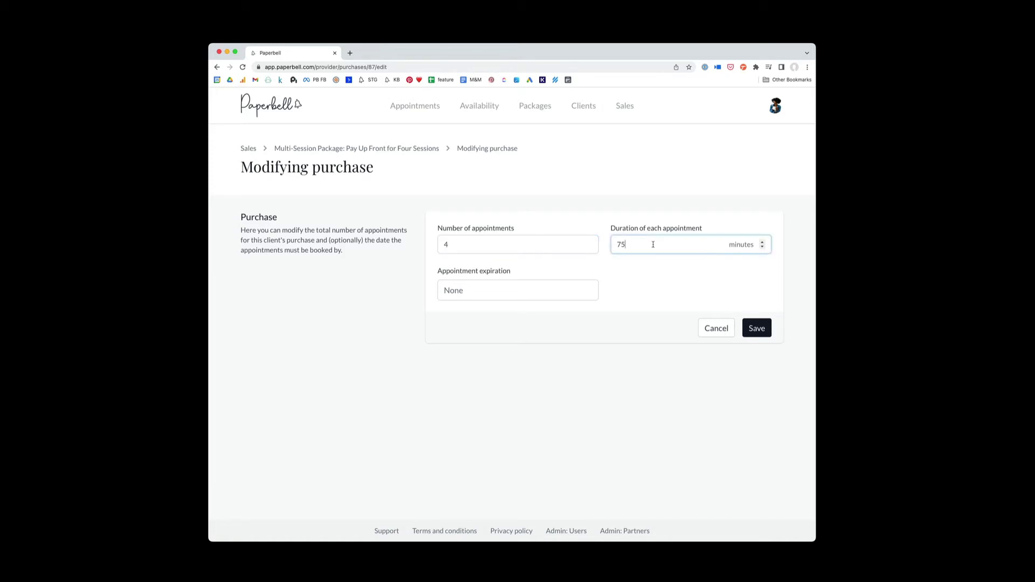
left_click(467, 247)
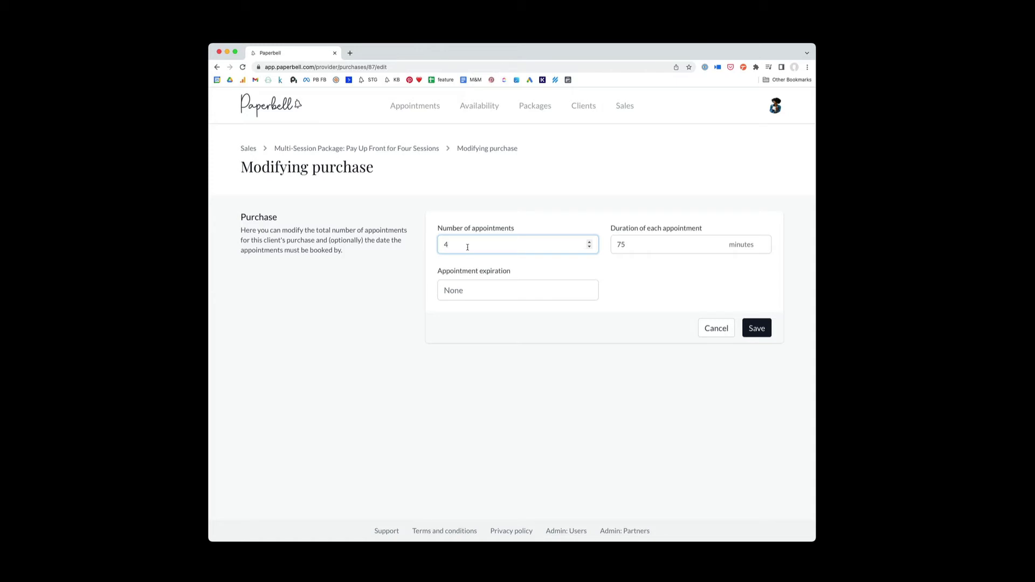
left_click(589, 242)
left_click(589, 248)
left_click(589, 248)
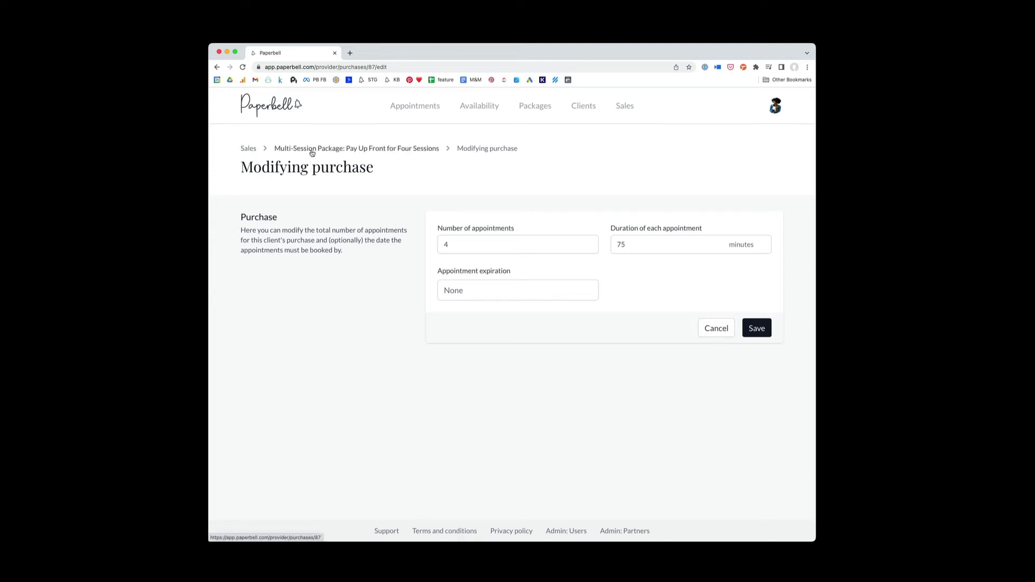
left_click(590, 247)
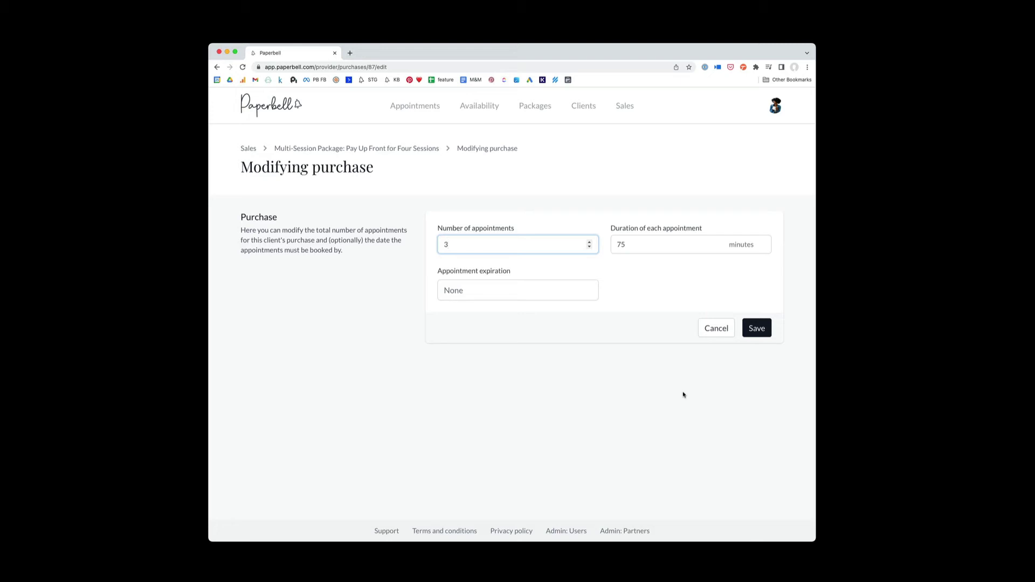
Step: Set the purchase's appointment expiration date to October 31, 2022
left_click(502, 285)
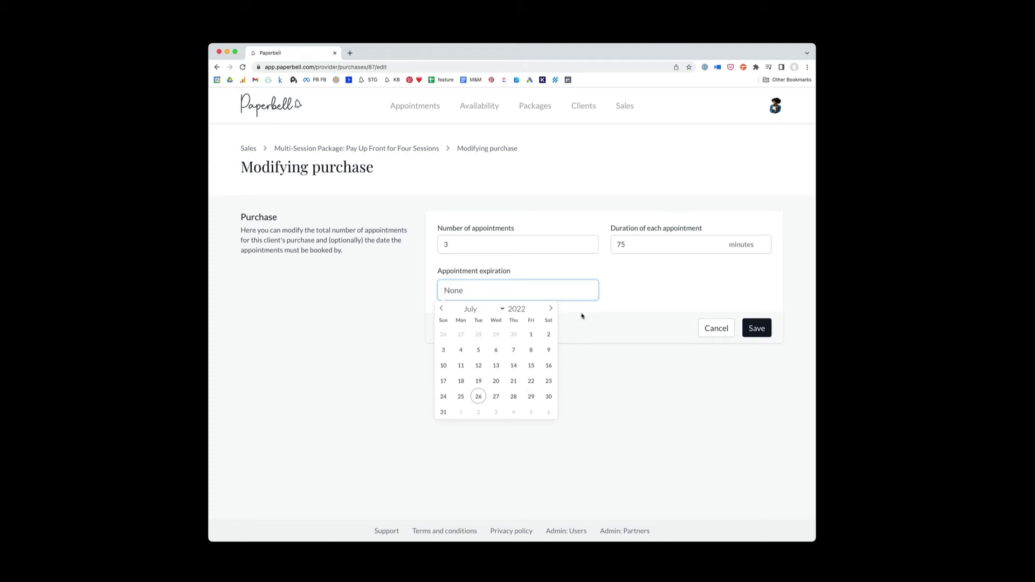
left_click(551, 311)
left_click(551, 311)
left_click(551, 311)
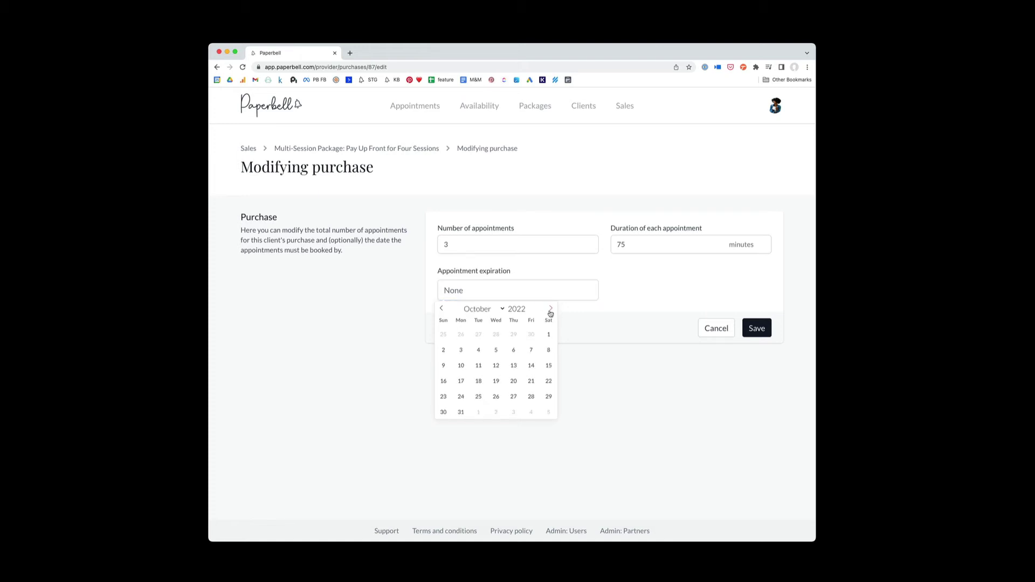
left_click(460, 413)
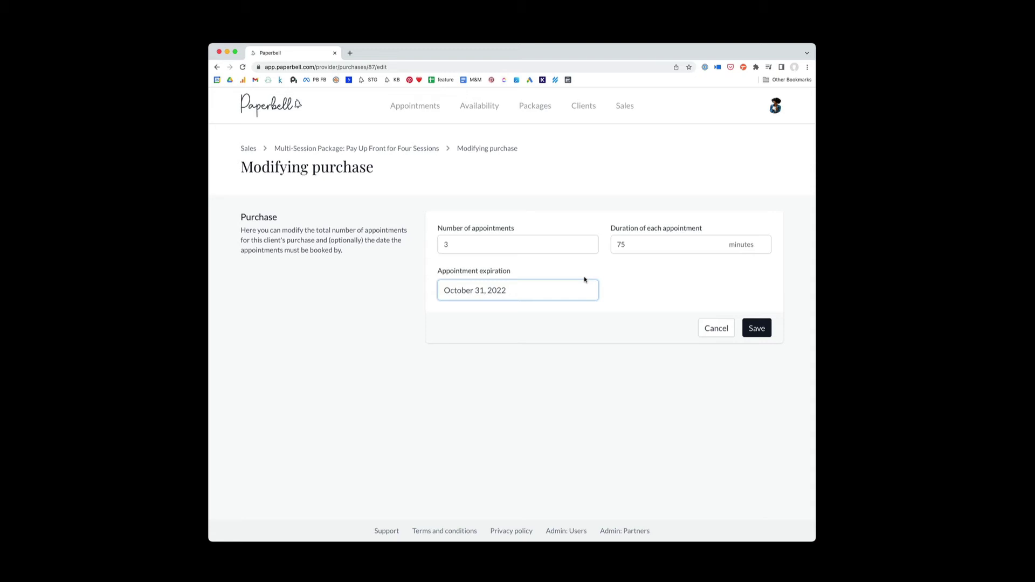
Step: Discard the unsaved edits and scroll the purchase page down to the Delete purchase button
left_click(216, 67)
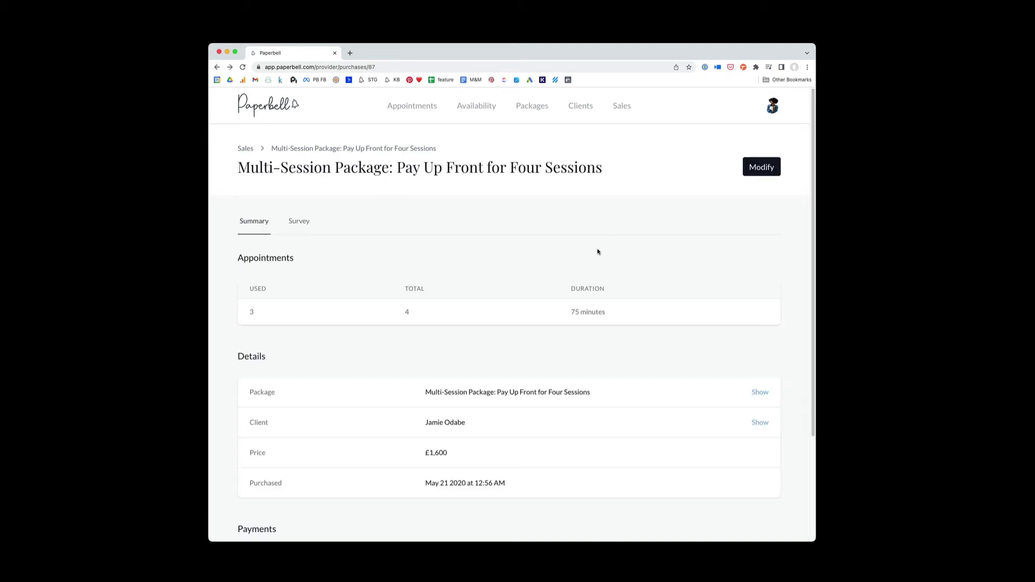
scroll(584, 307, "down", 5)
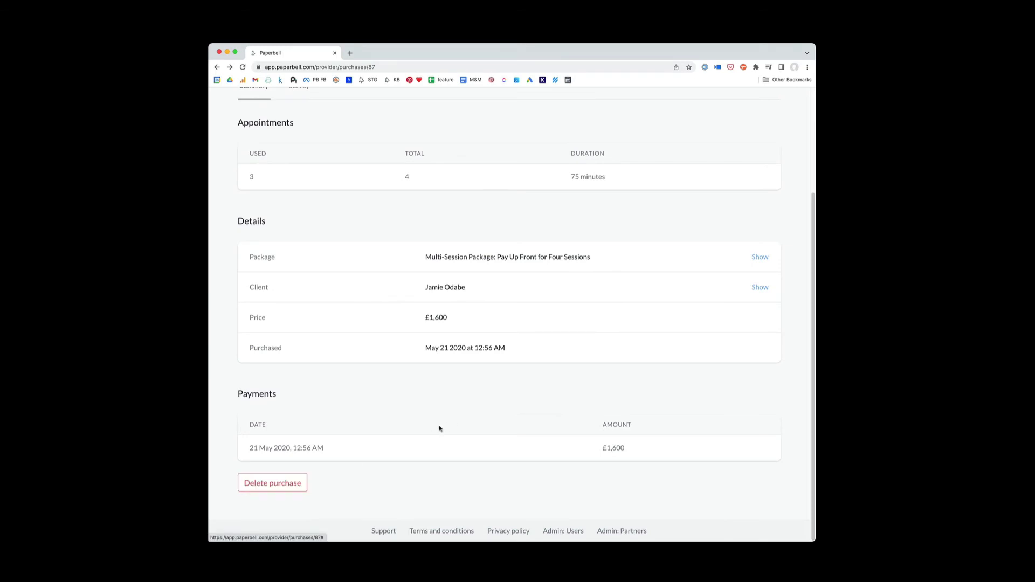
scroll(439, 429, "up", 3)
scroll(440, 429, "down", 3)
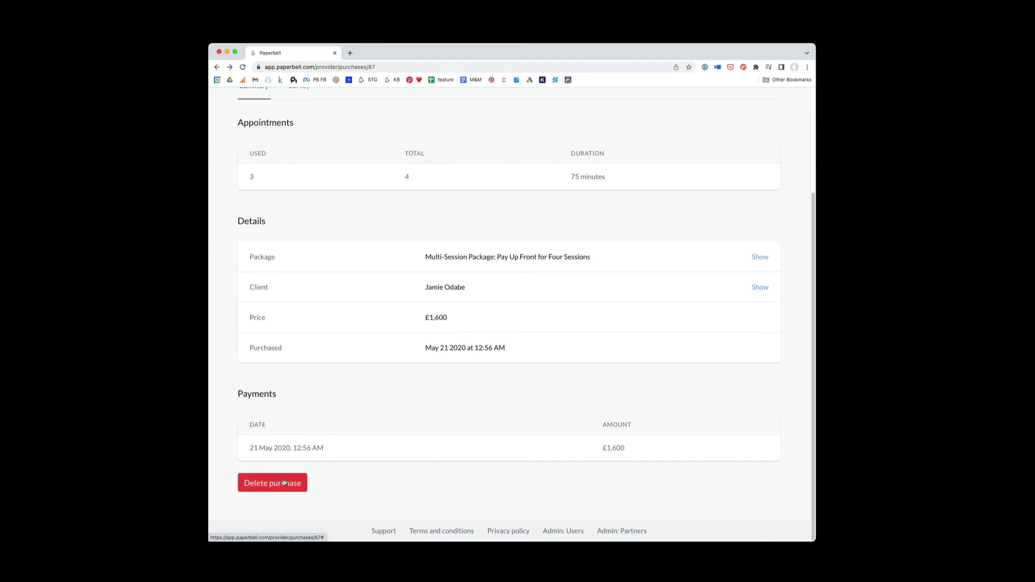
left_click(284, 482)
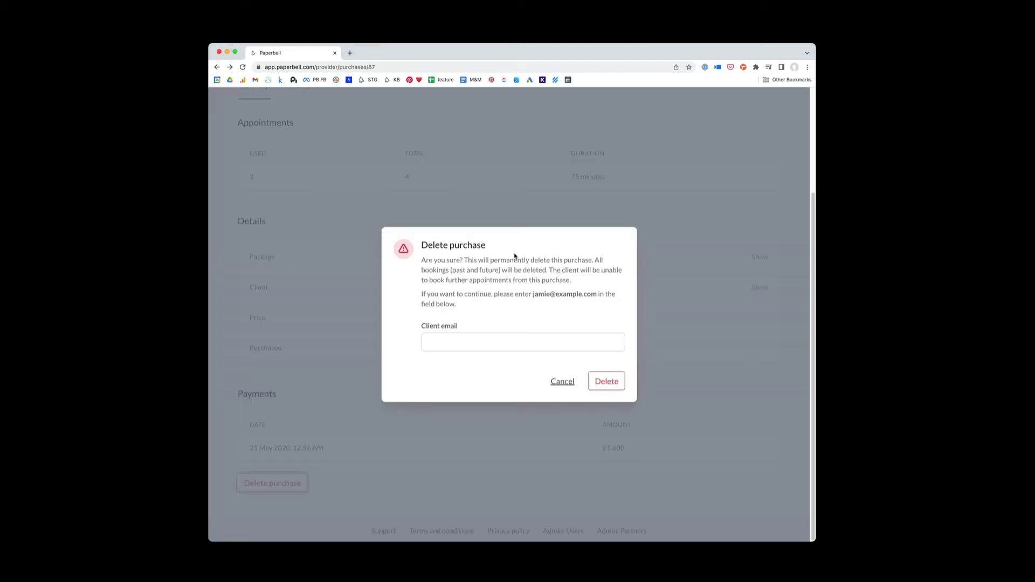
left_click_drag(595, 261, 595, 279)
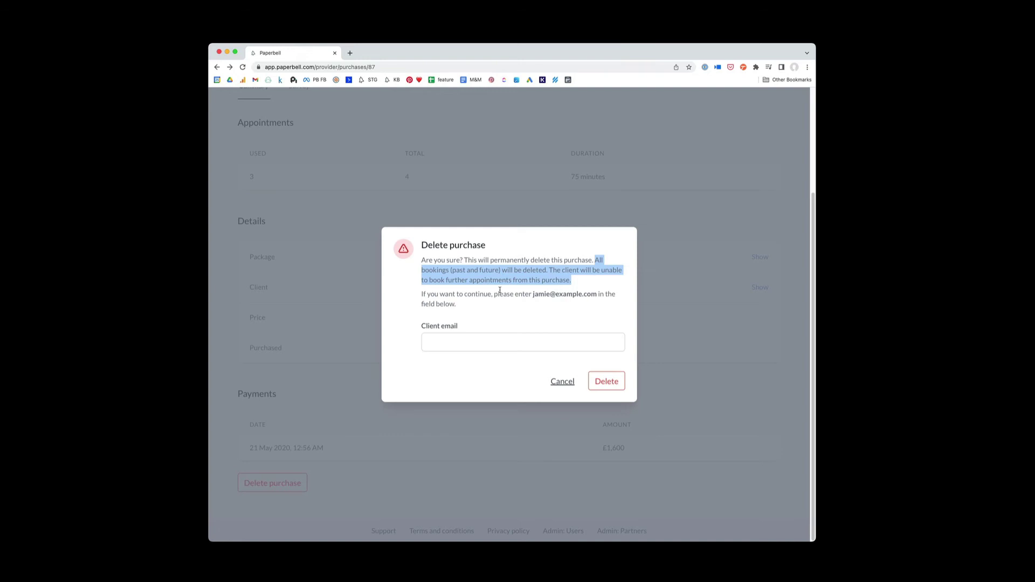
left_click(562, 381)
scroll(458, 415, "up", 5)
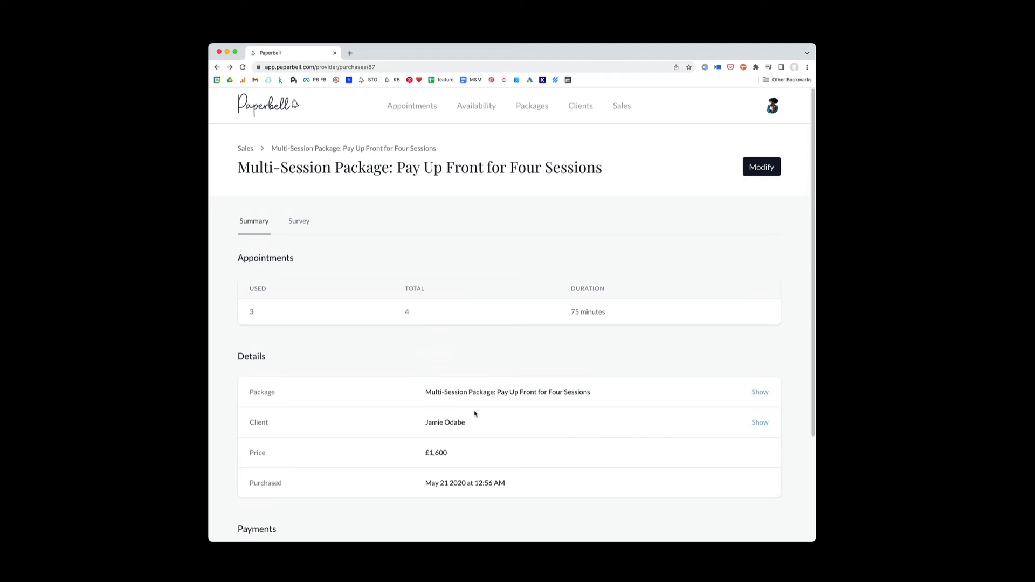
scroll(471, 416, "down", 4)
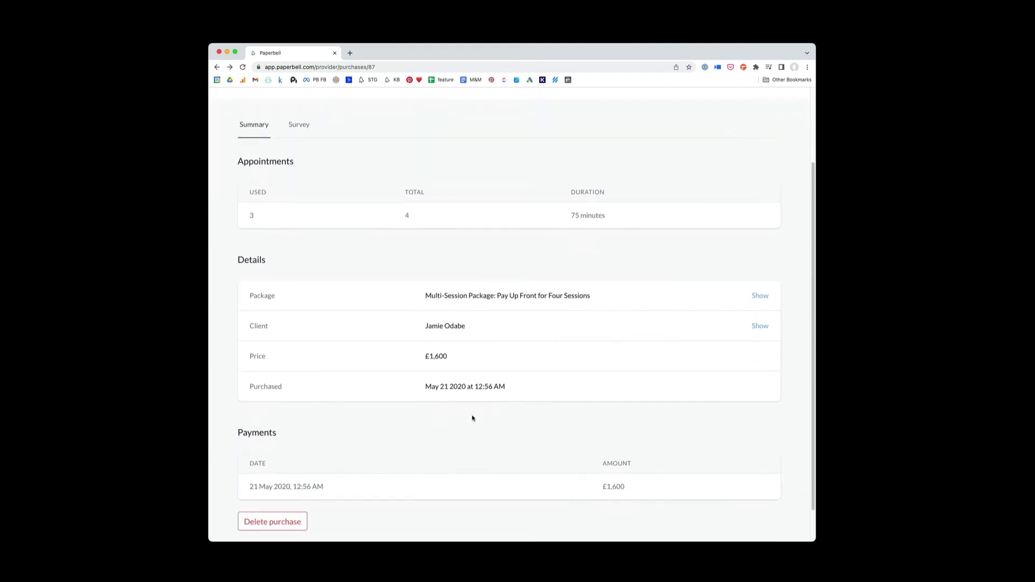
scroll(472, 418, "up", 4)
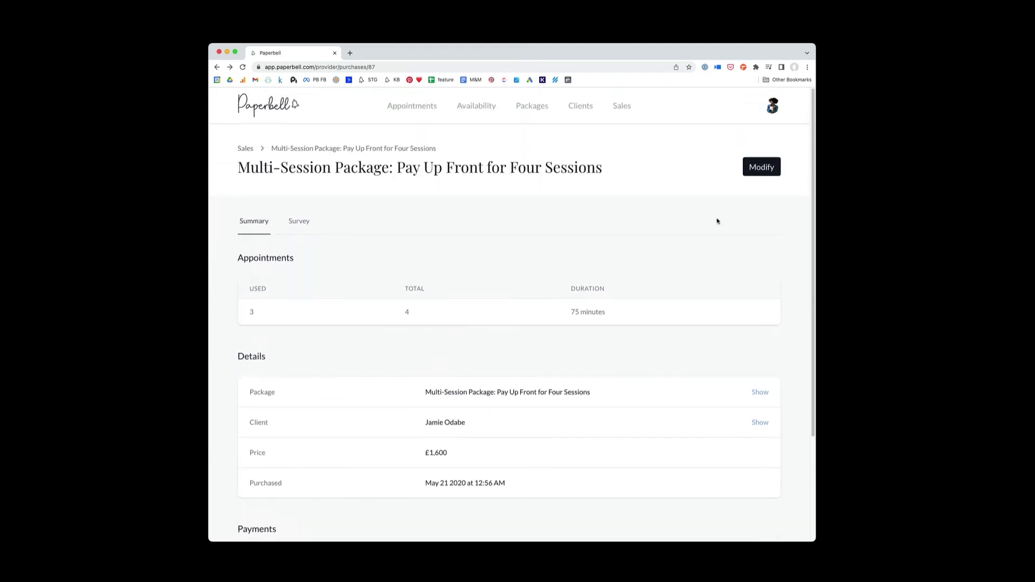
left_click(761, 167)
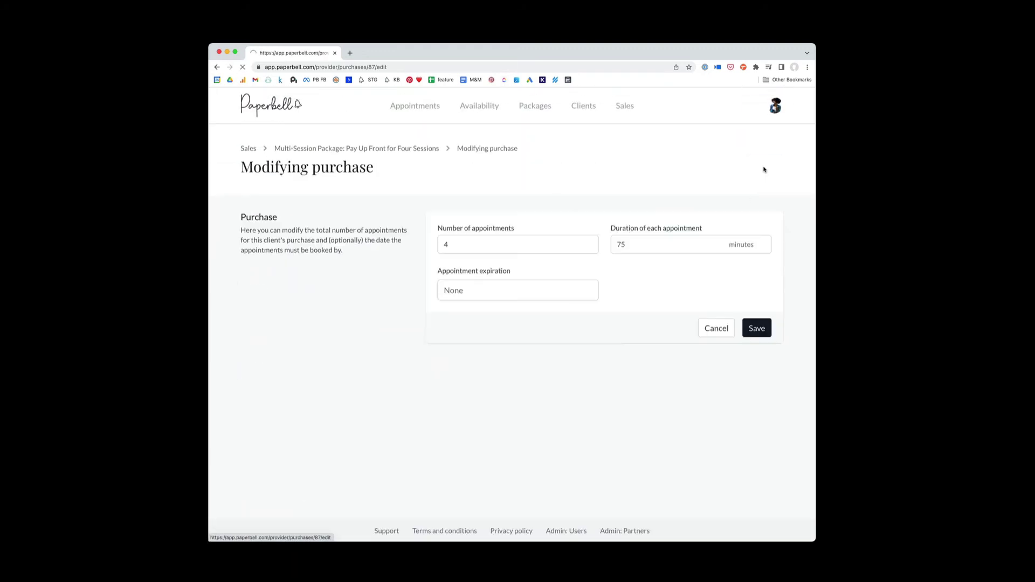
left_click(450, 245)
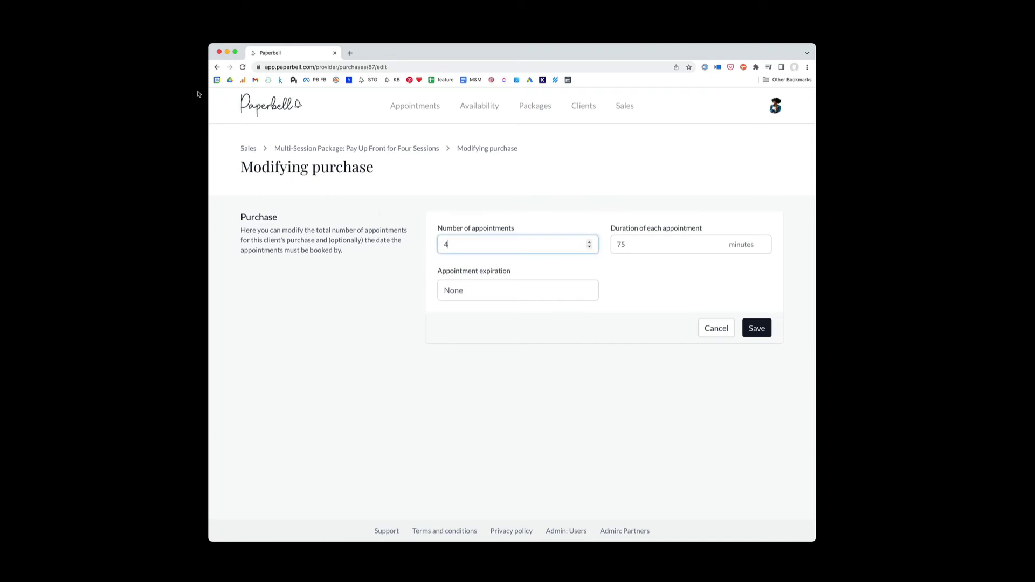
left_click(217, 66)
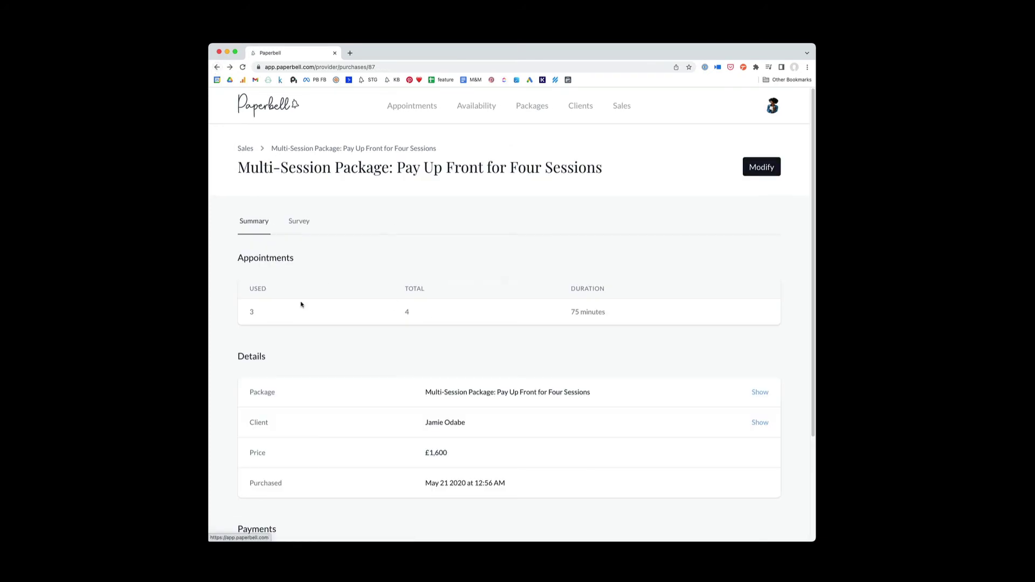
scroll(366, 345, "down", 5)
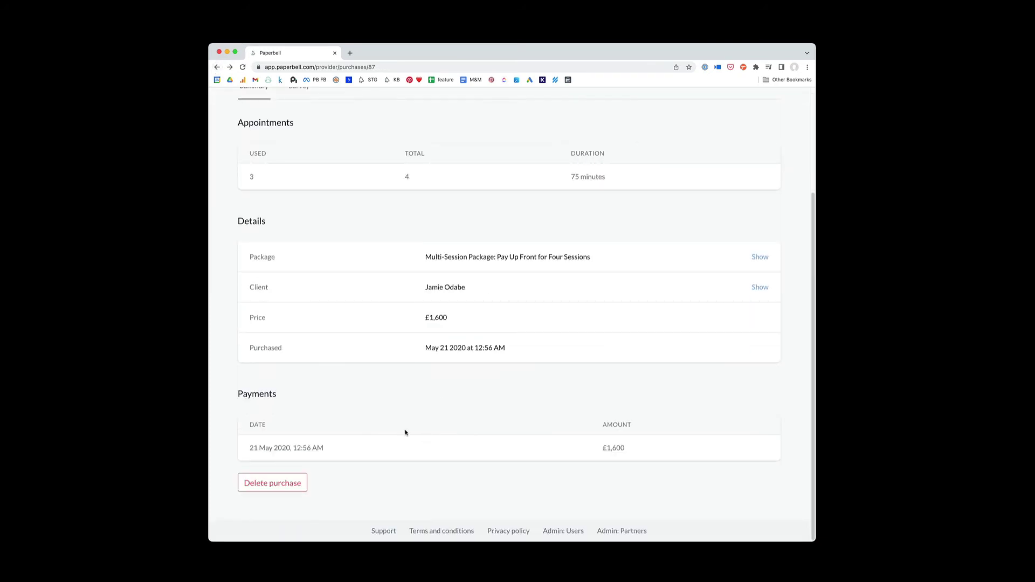
scroll(404, 431, "up", 3)
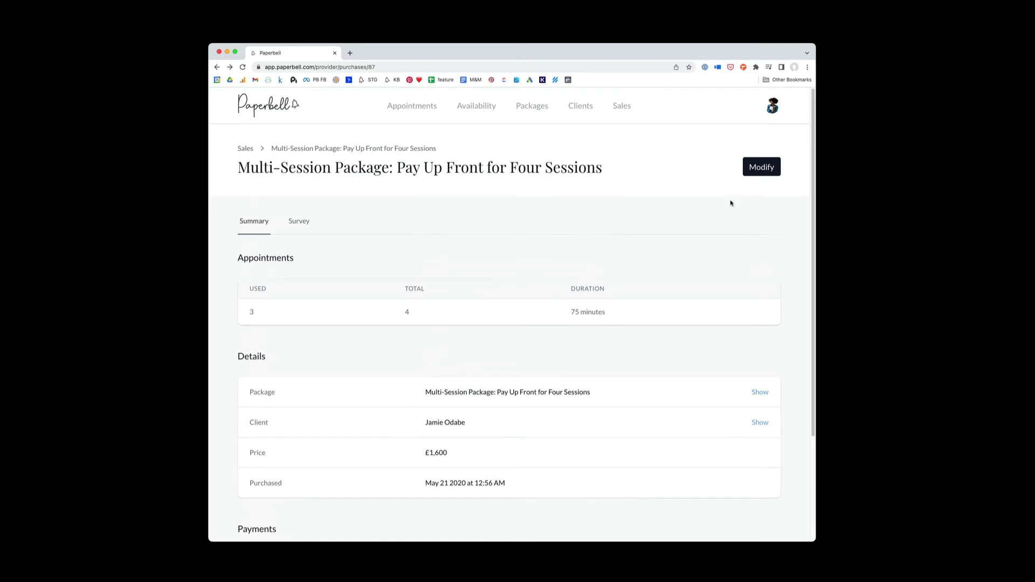
left_click(761, 166)
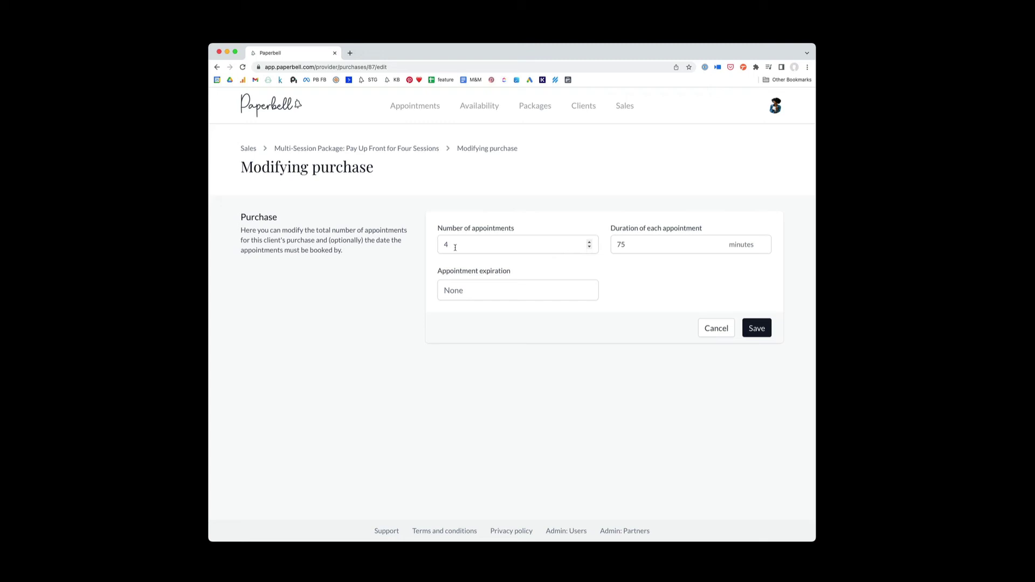
left_click(217, 66)
scroll(556, 301, "down", 5)
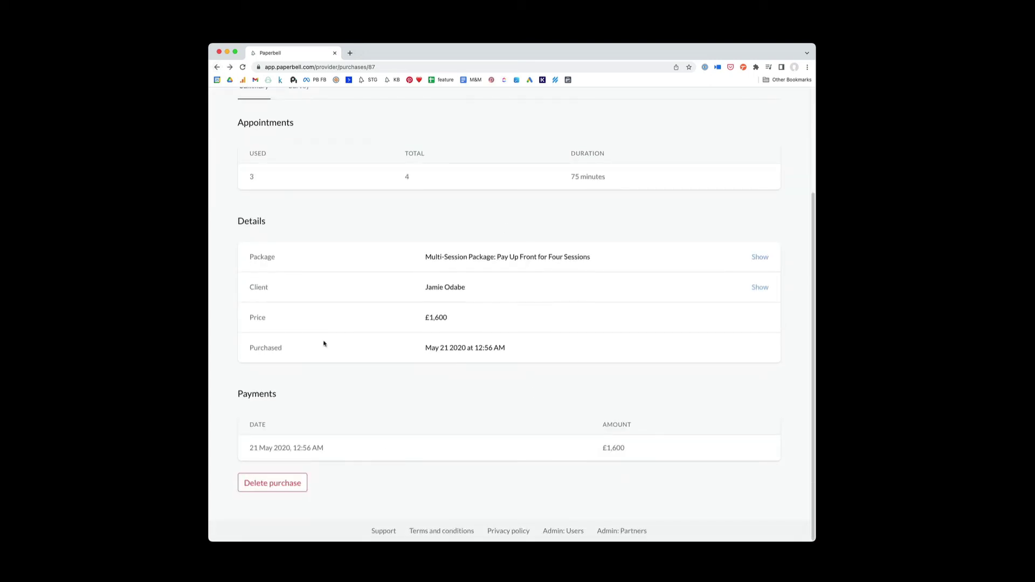
scroll(519, 379, "up", 5)
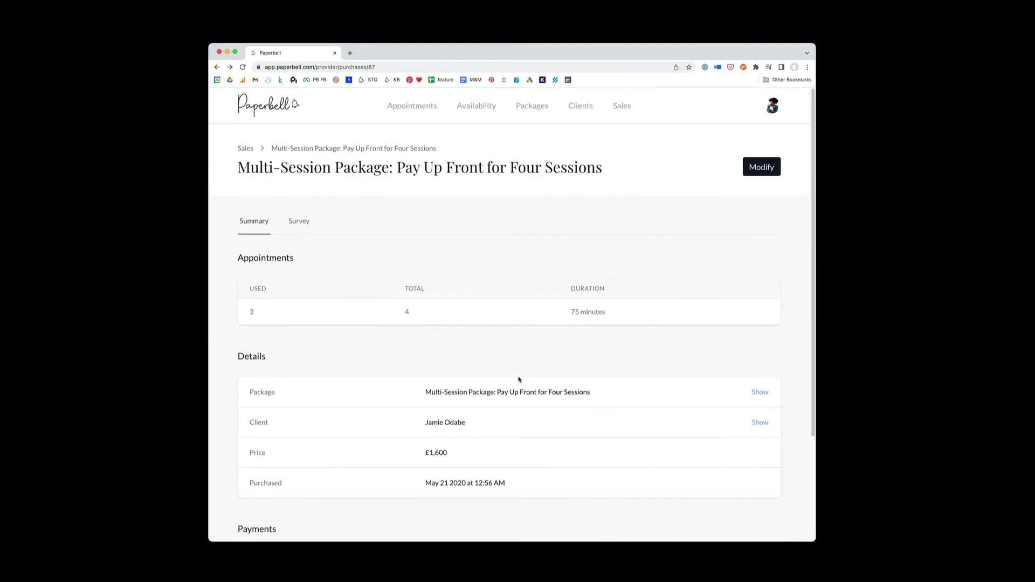
Step: Return to the client profile, check the empty Contracts tab, then view their five surveys
left_click(216, 67)
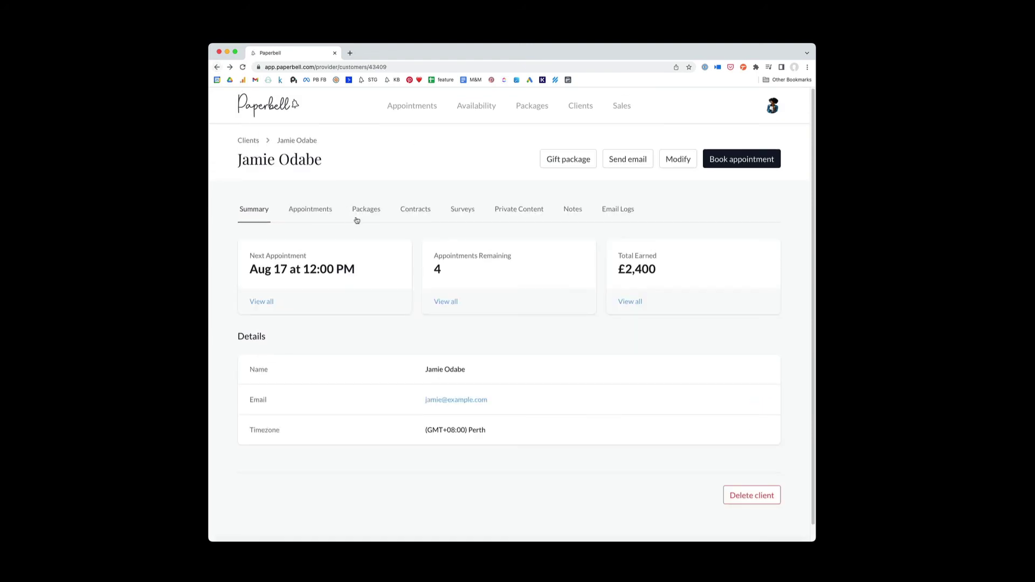
left_click(422, 215)
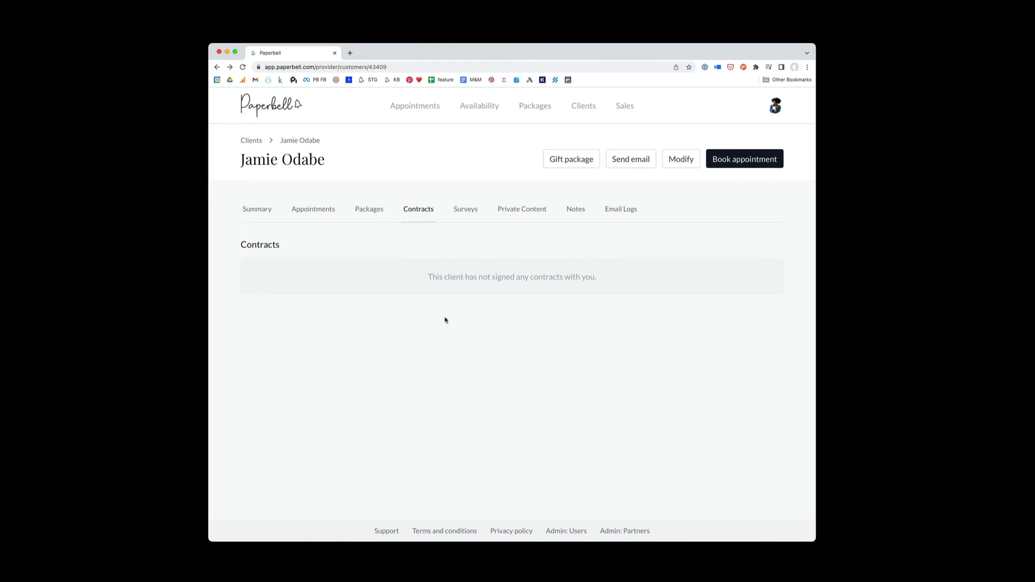
left_click(472, 219)
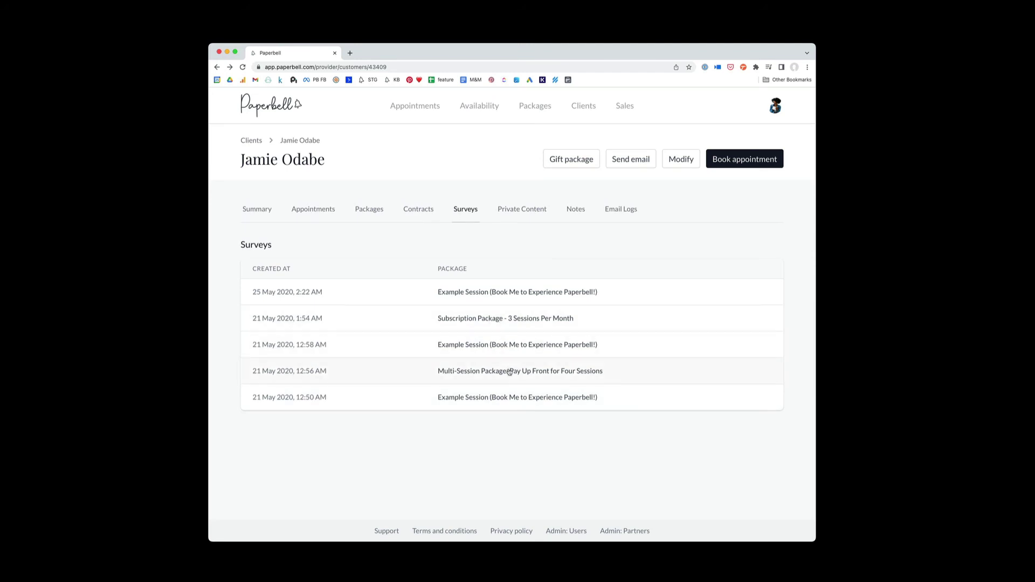
Step: Show the client's Private Content tab and highlight part of the Breakthrough+2021.pdf file name
left_click(528, 216)
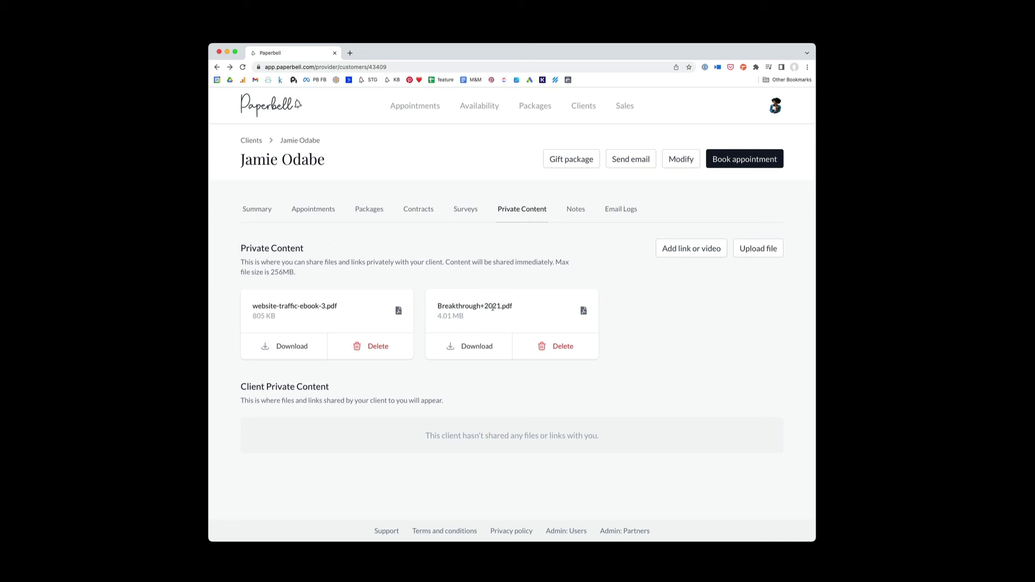
left_click_drag(492, 307, 436, 306)
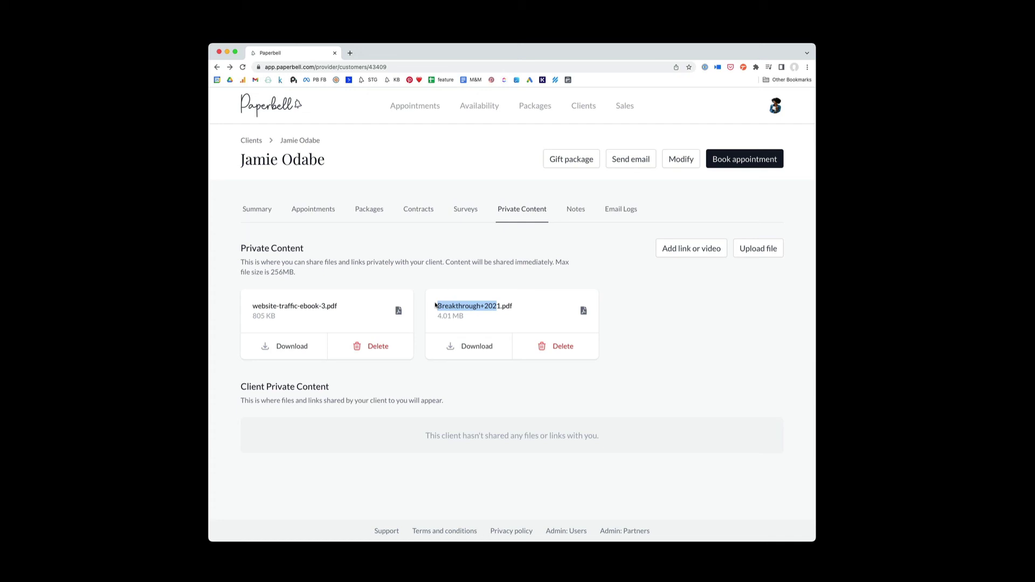
Step: Clear the highlight and show the client's Notes with overview, blockers and the 5m revenue goal
left_click(551, 258)
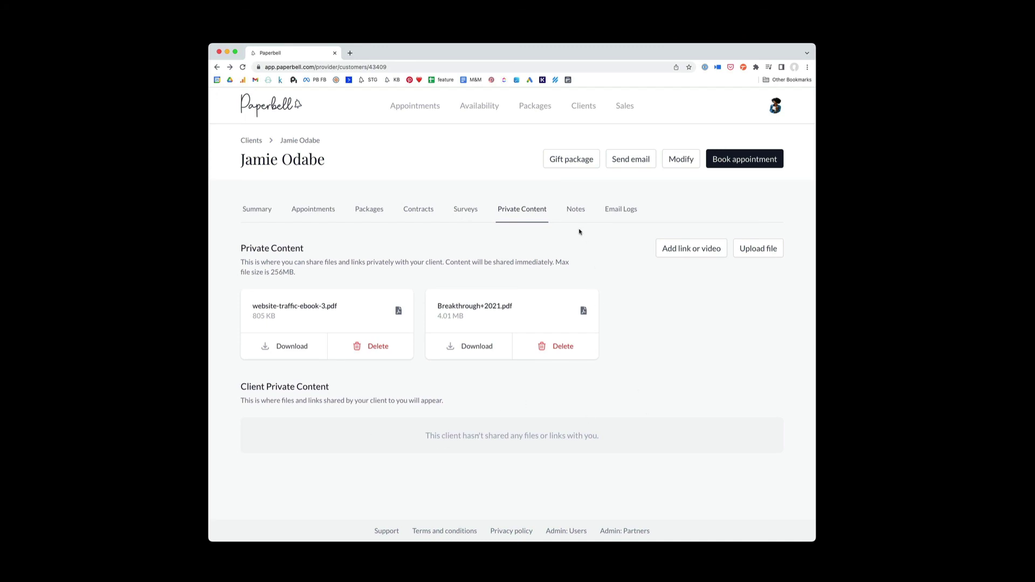
left_click(575, 212)
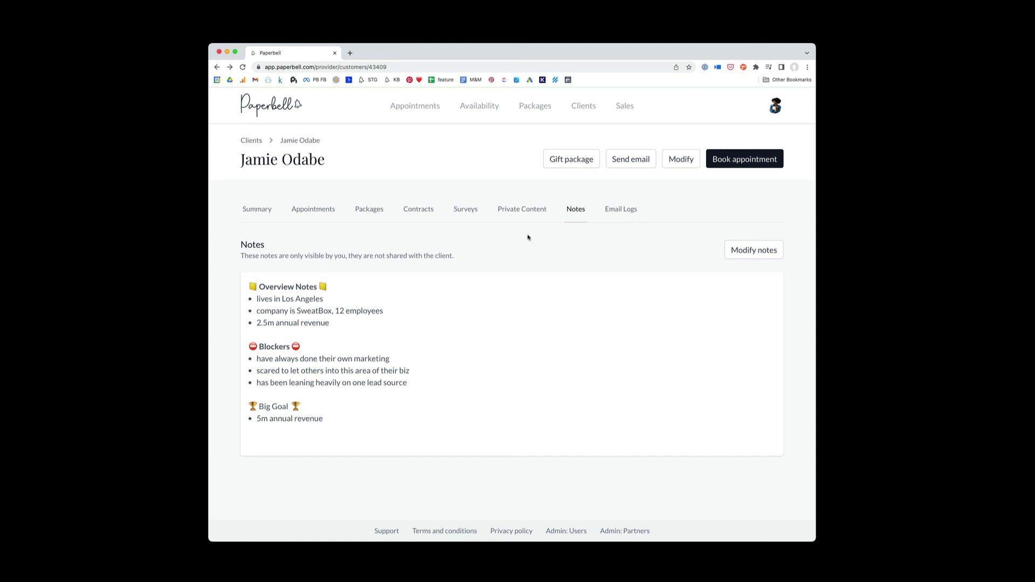
Step: Return to Private Content listing website-traffic-ebook-3.pdf and Breakthrough+2021.pdf
left_click(519, 219)
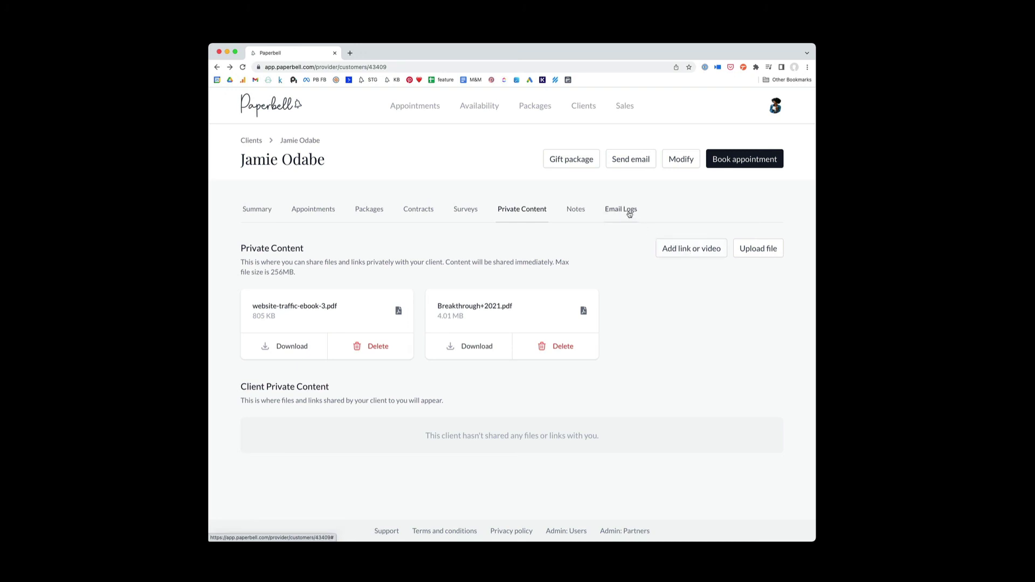
Step: Open Email Logs and highlight the Example Coaching file, New appointment and unbooked sessions subjects
left_click(629, 213)
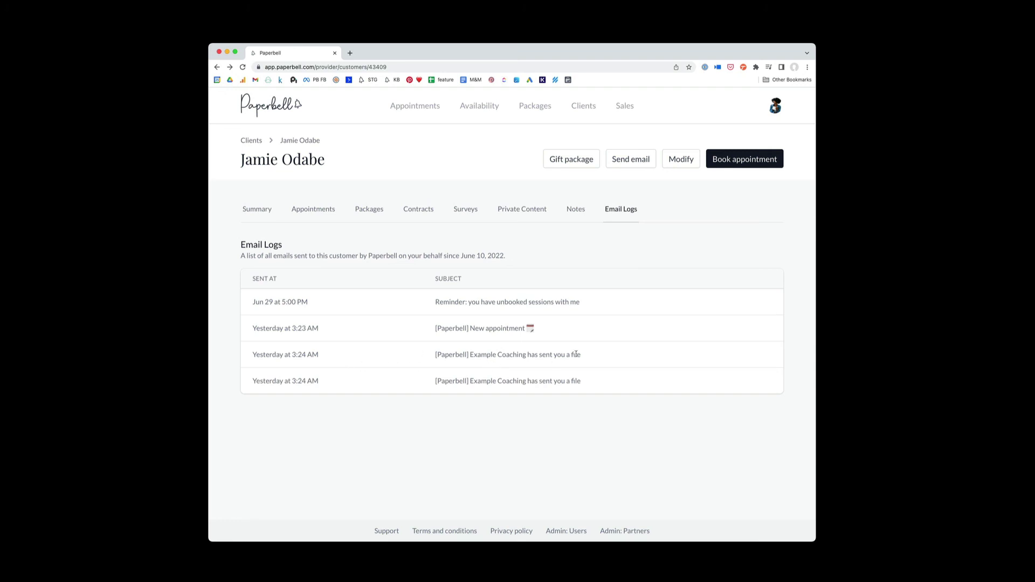
left_click_drag(598, 353, 424, 360)
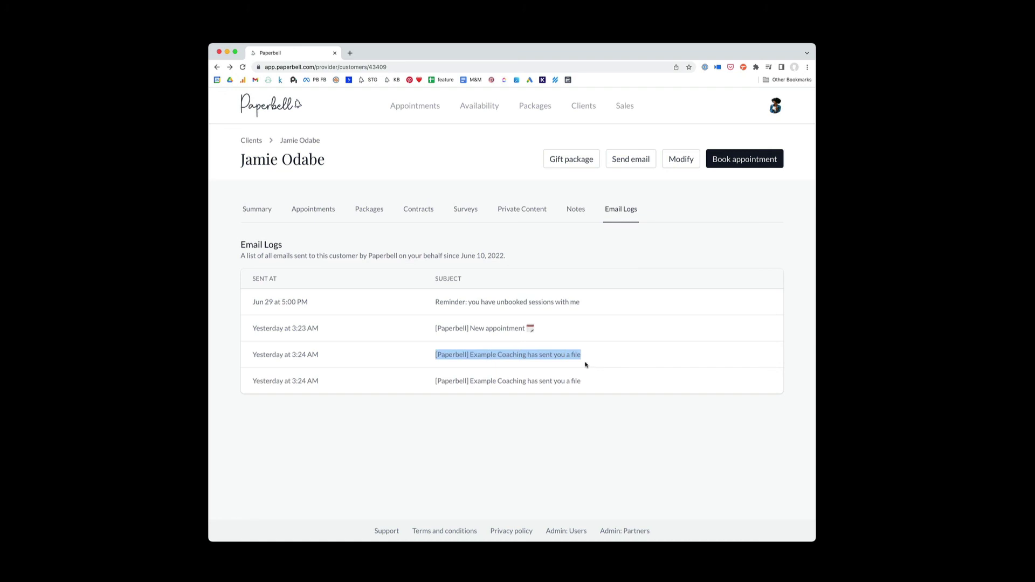
left_click_drag(531, 334, 423, 336)
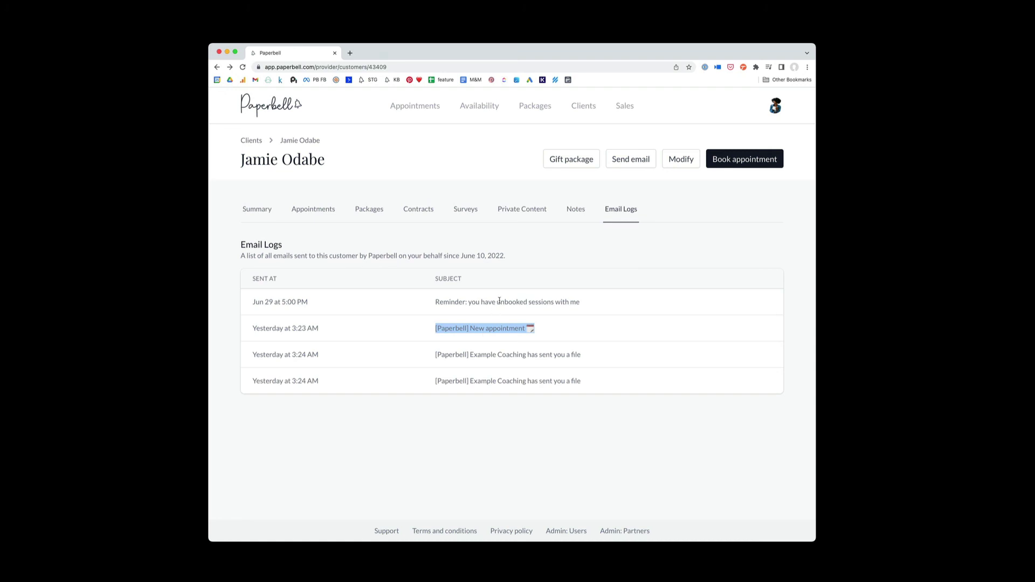
left_click(612, 302)
triple_click(564, 303)
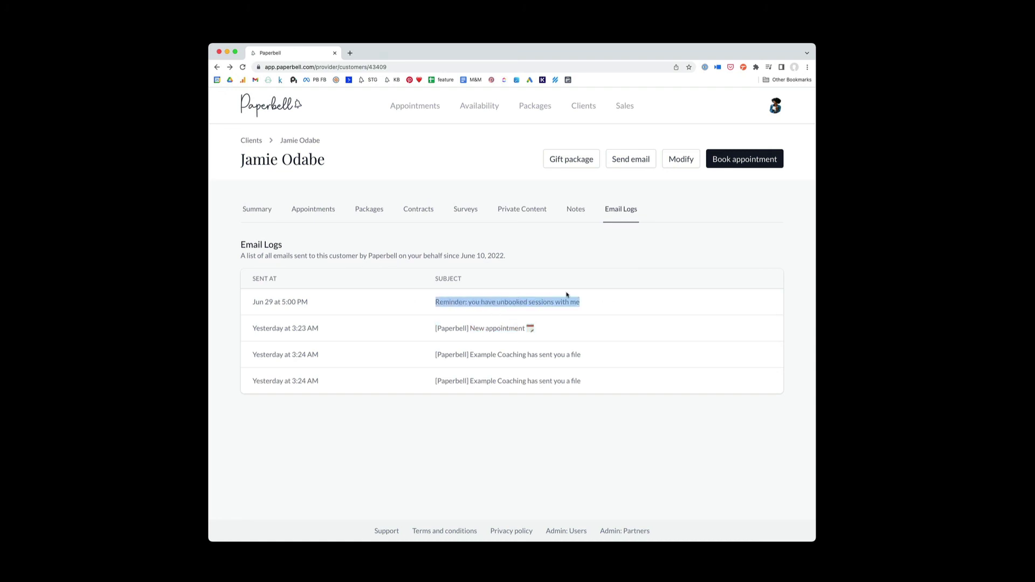